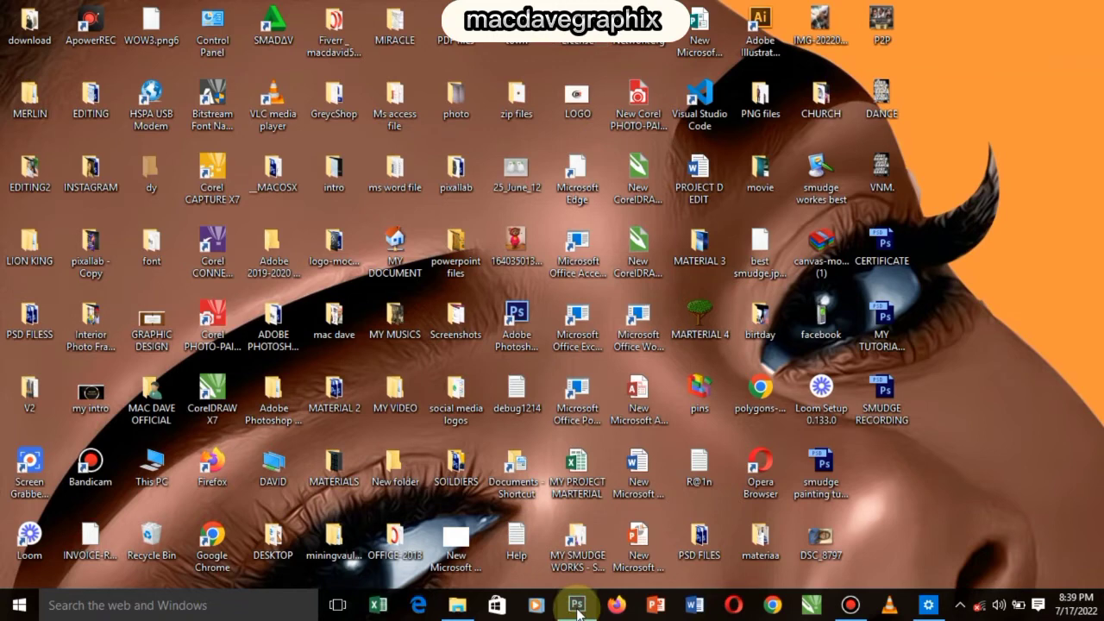
- Switch to the running Adobe Photoshop CS6 window
mouse_move(578, 611)
click(566, 571)
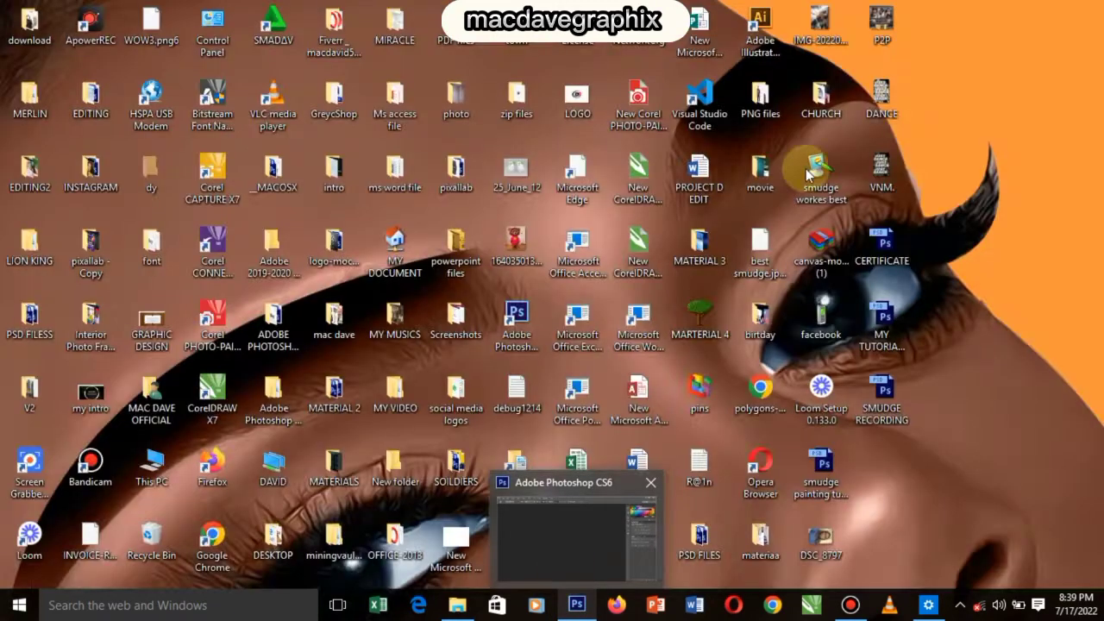
key(super+d)
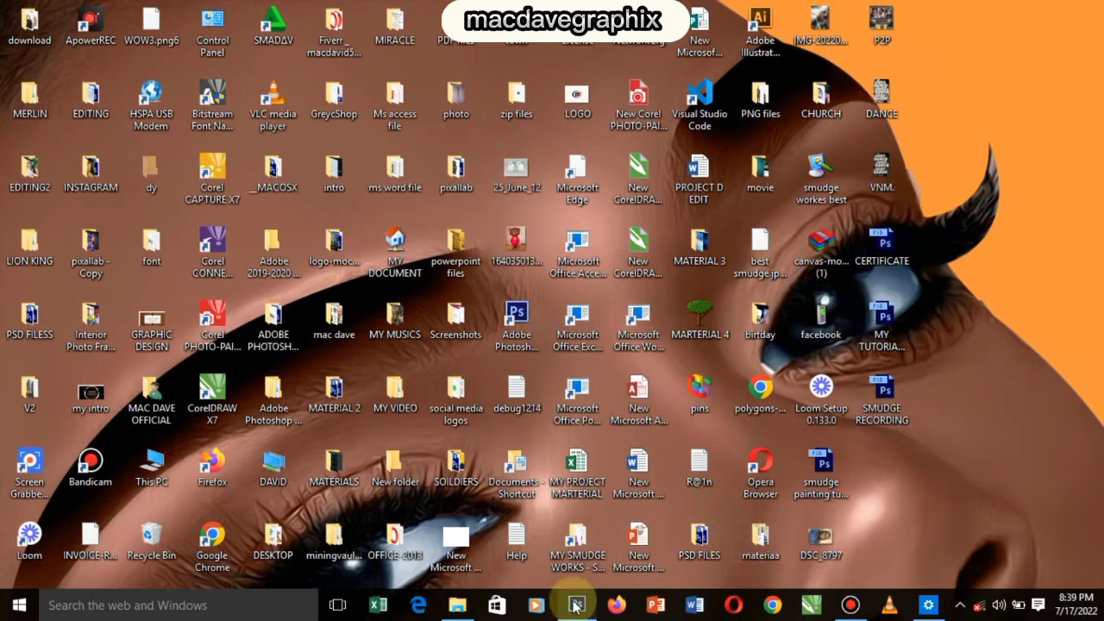
key(super+d)
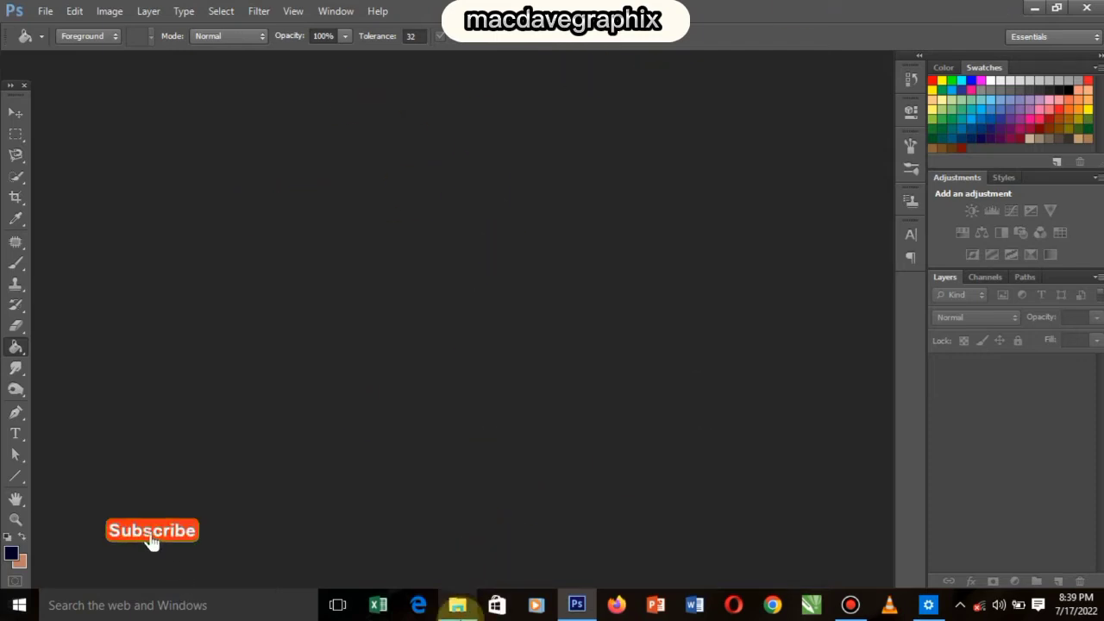
- Open the "smudge workes best" folder on the Desktop in File Explorer
key(super+e)
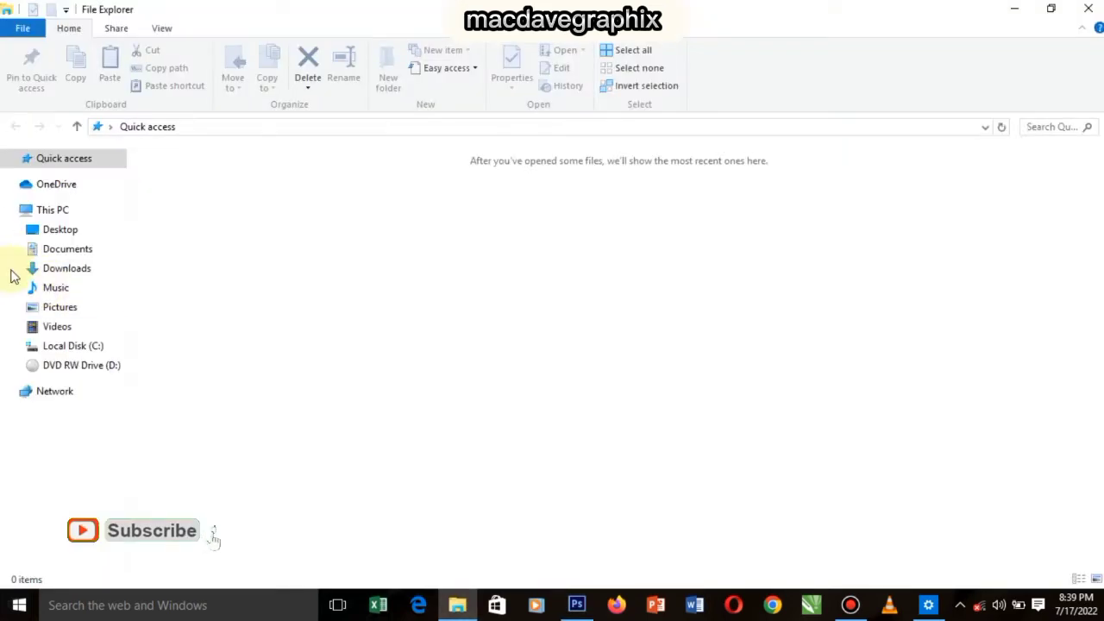
click(74, 230)
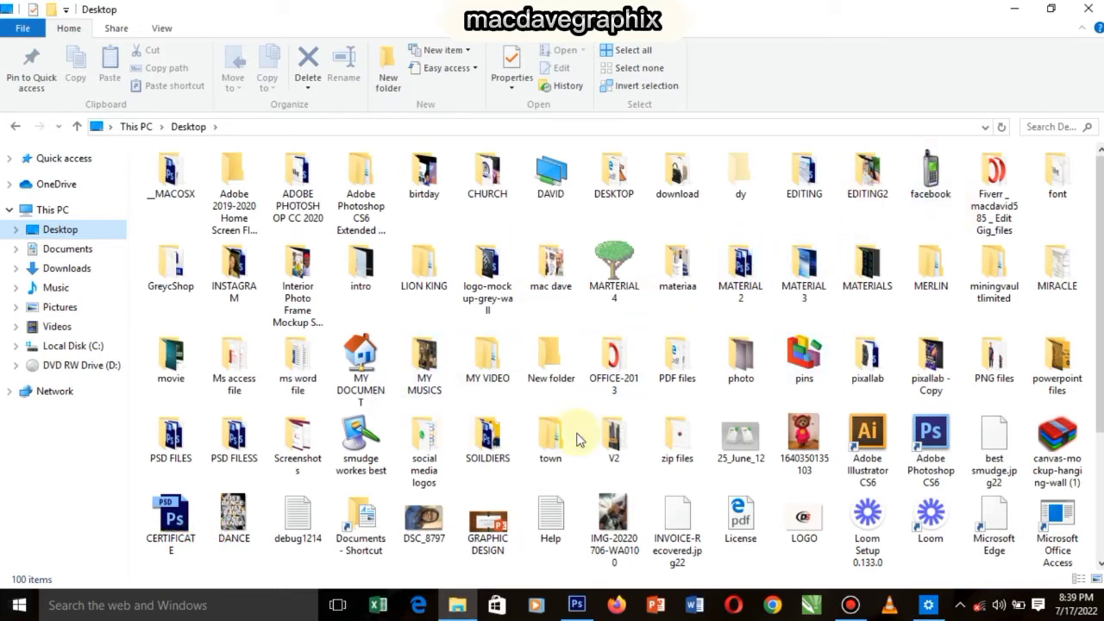
click(352, 444)
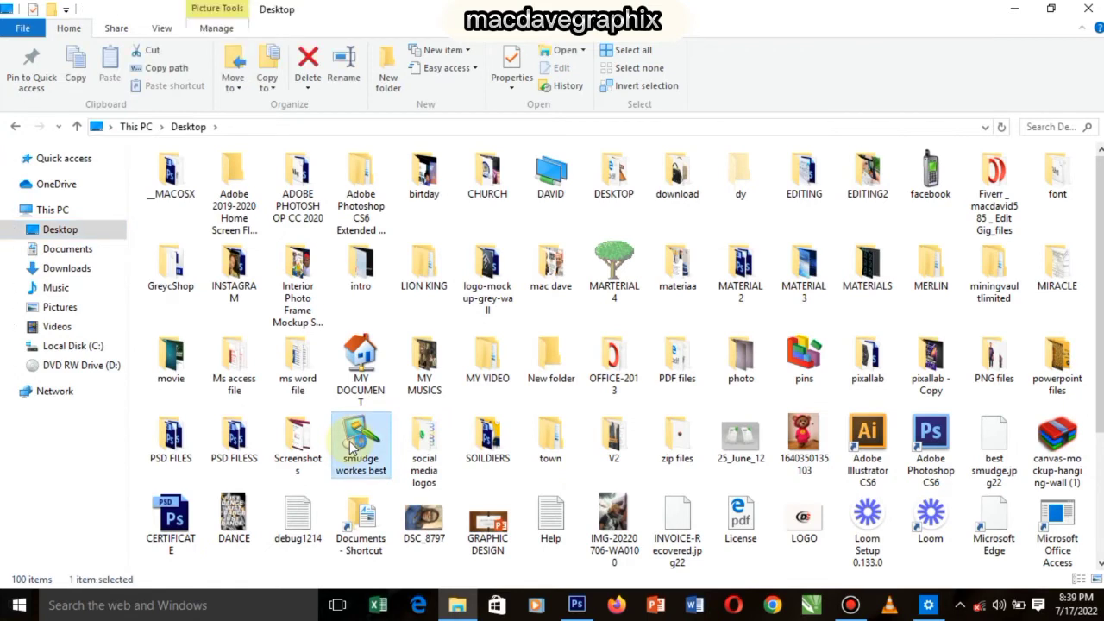
double_click(352, 445)
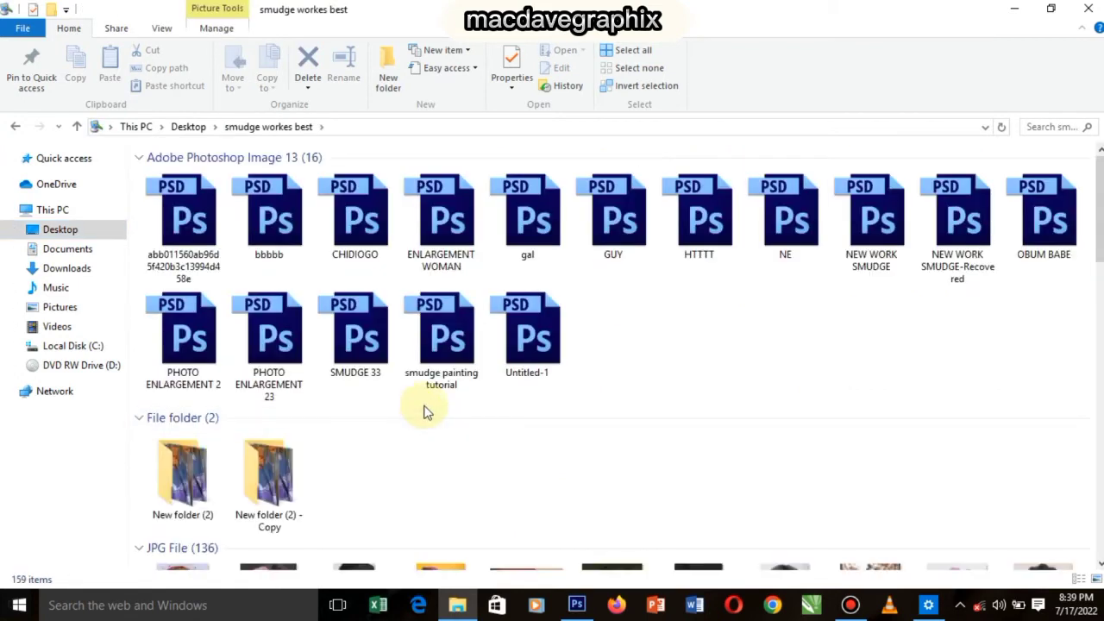
- Find b1d155fa1aea3bfcac993b4a0b418eef.jpg, the portrait of the woman with her hand at her cheek, and open it in Photoshop
scroll(604, 328, down, 5)
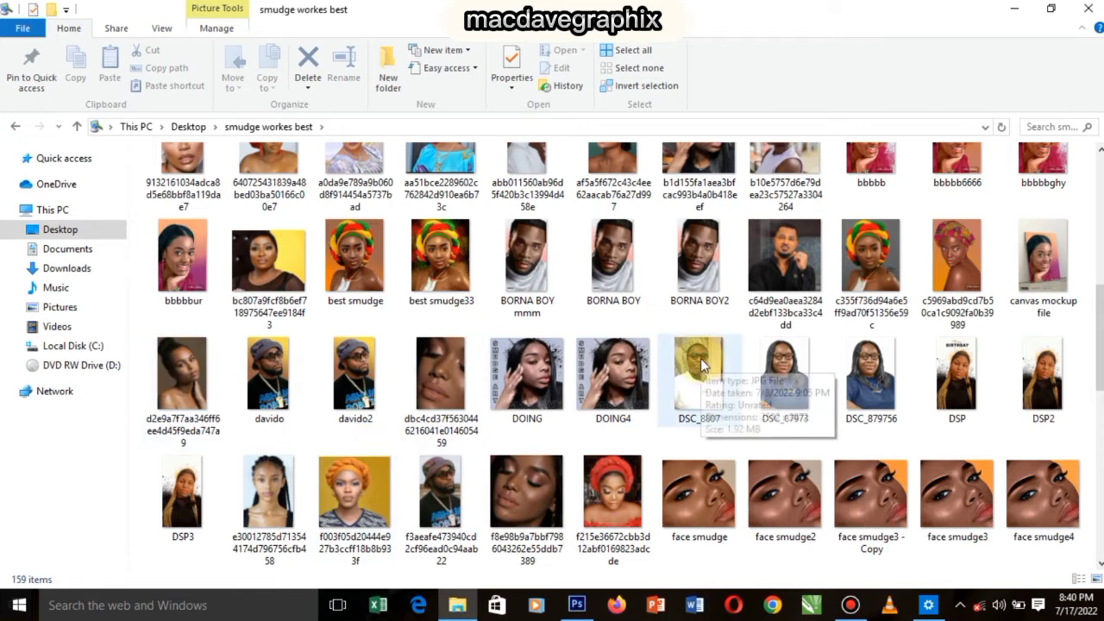
scroll(656, 360, down, 5)
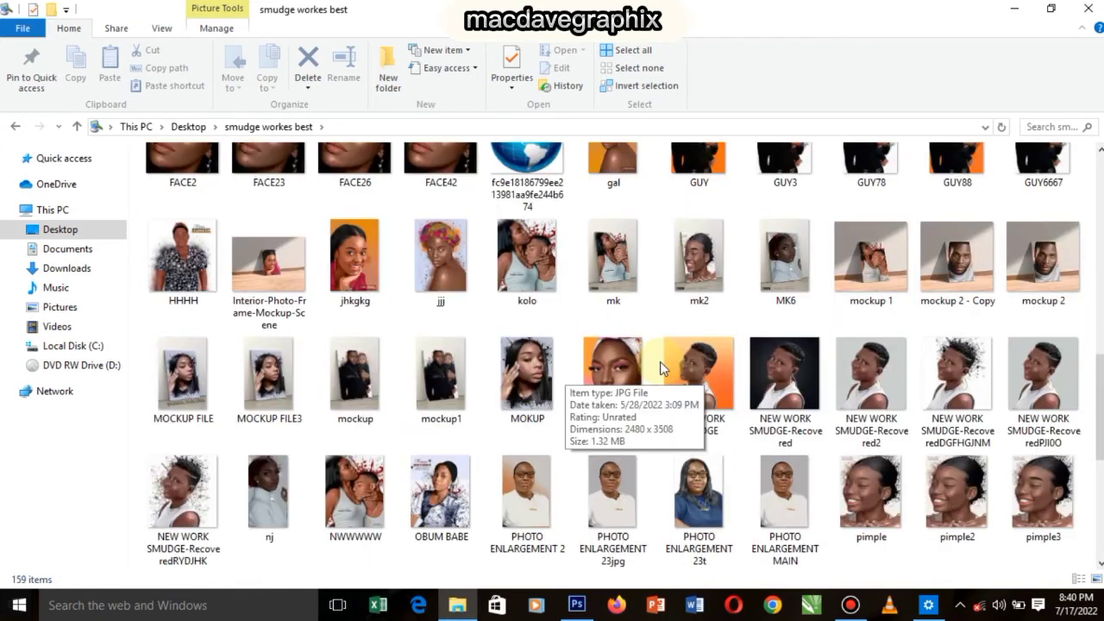
scroll(660, 369, up, 1)
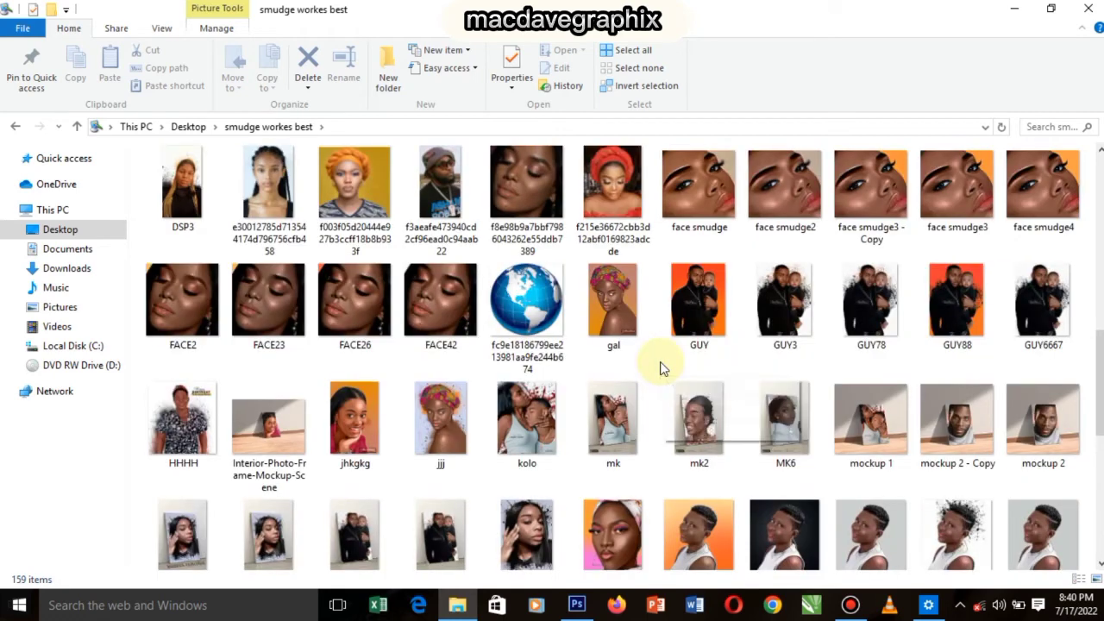
scroll(660, 368, up, 5)
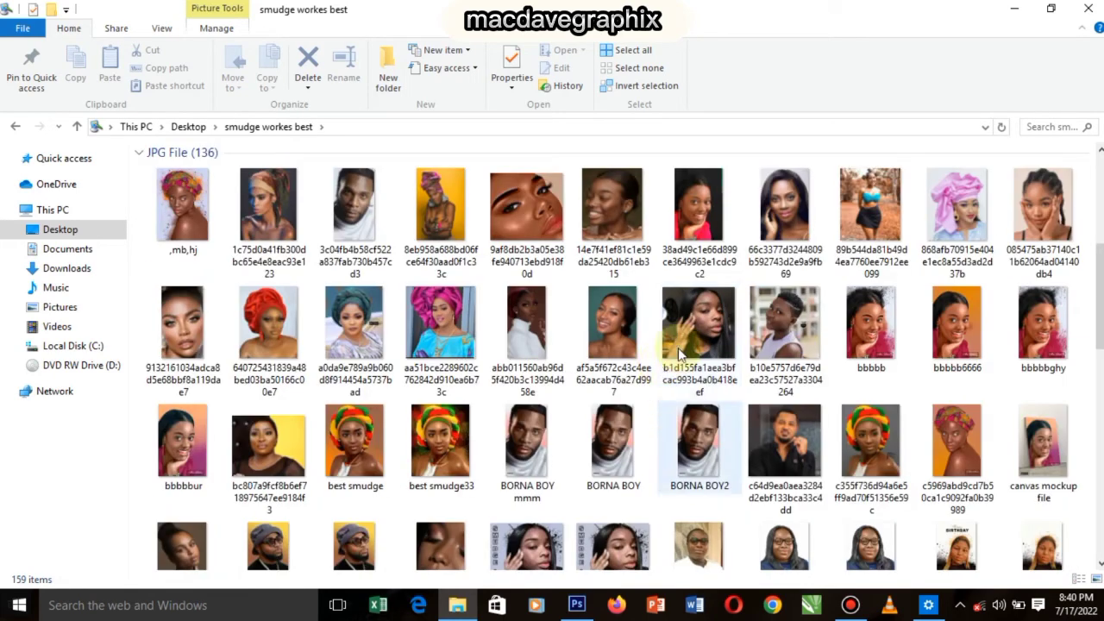
click(717, 331)
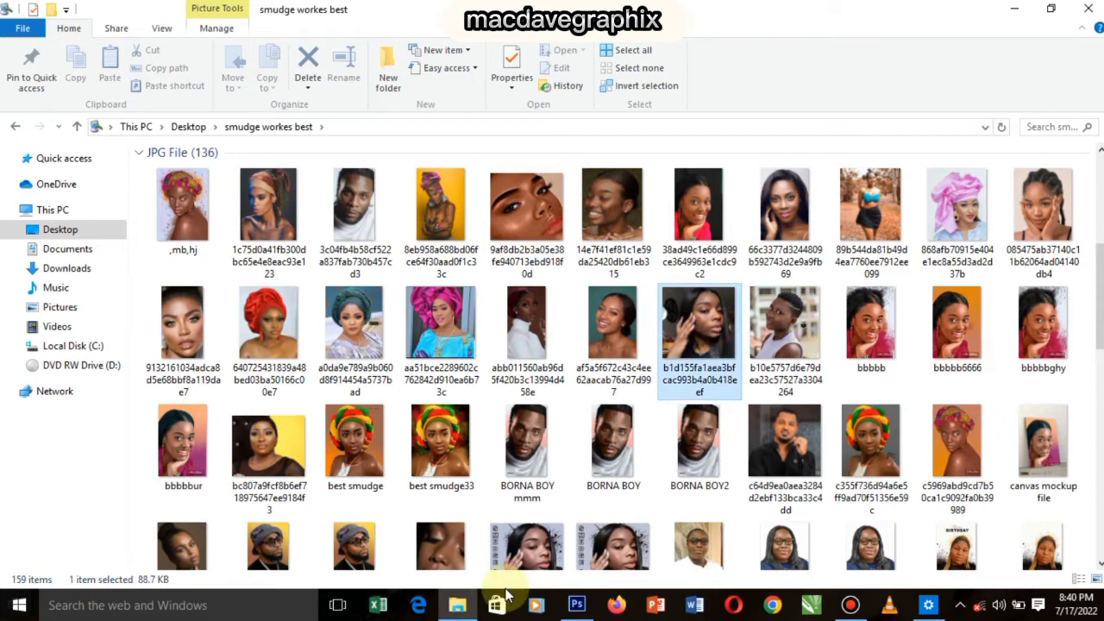
drag(583, 614, 503, 373)
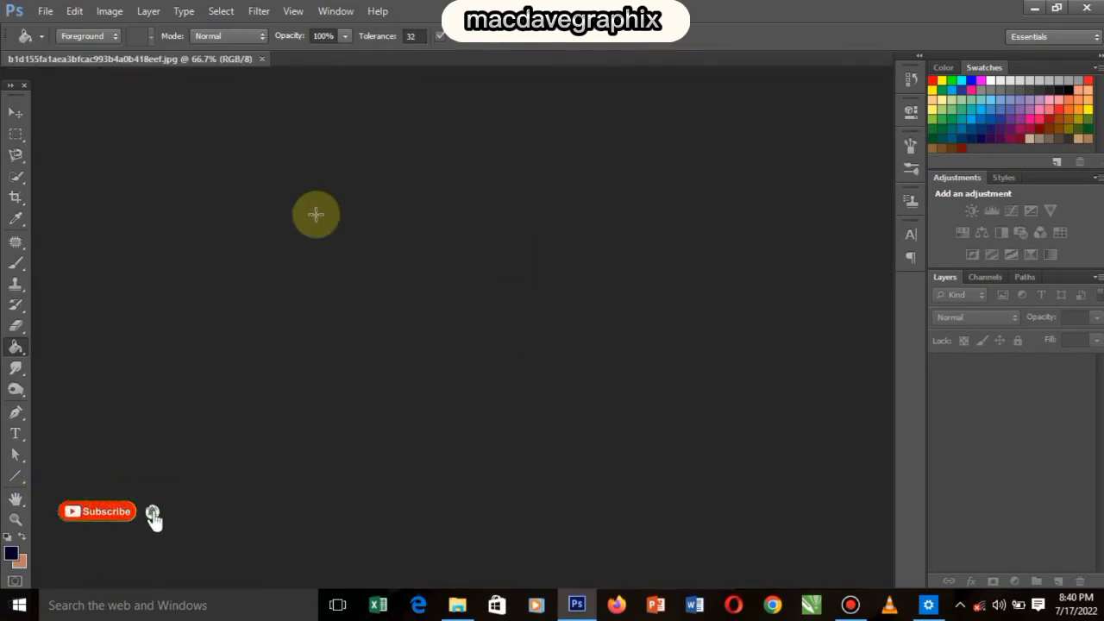
click(45, 12)
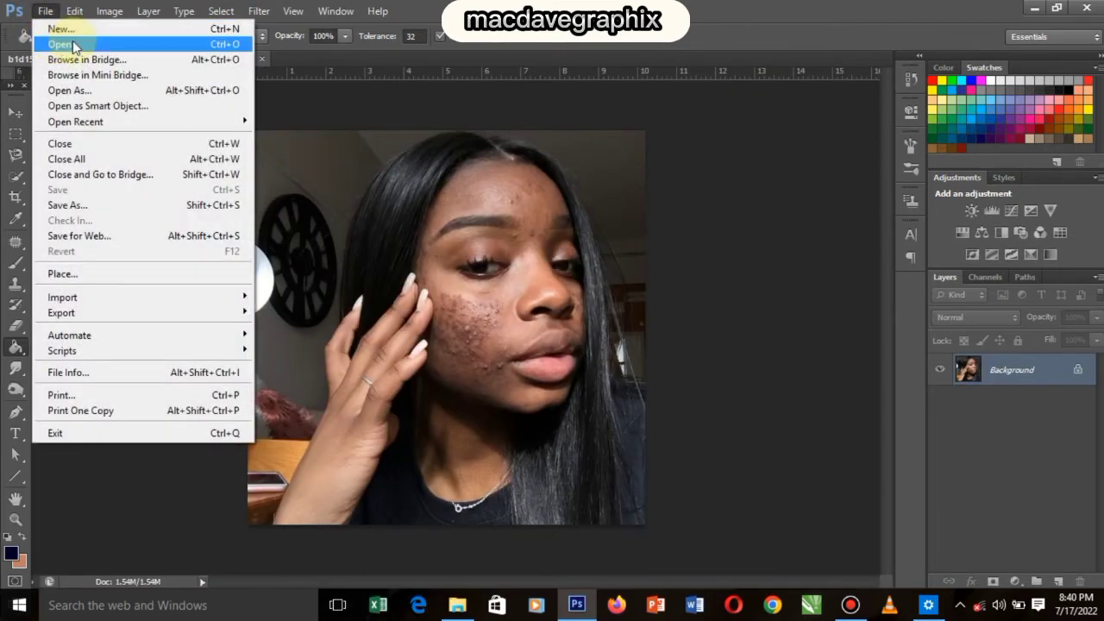
click(73, 45)
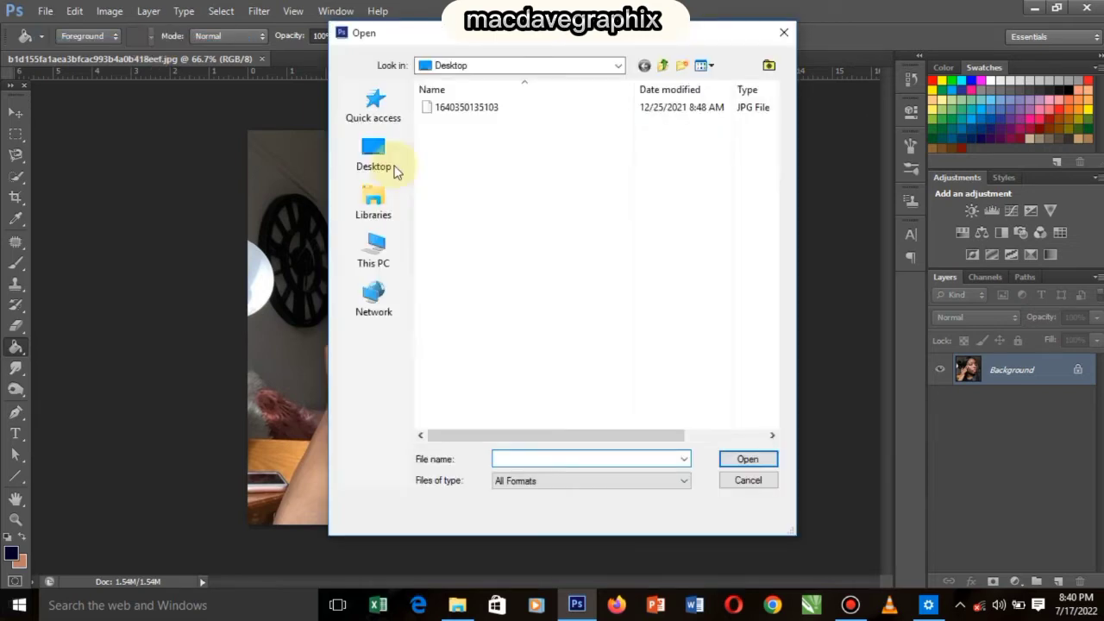
click(390, 159)
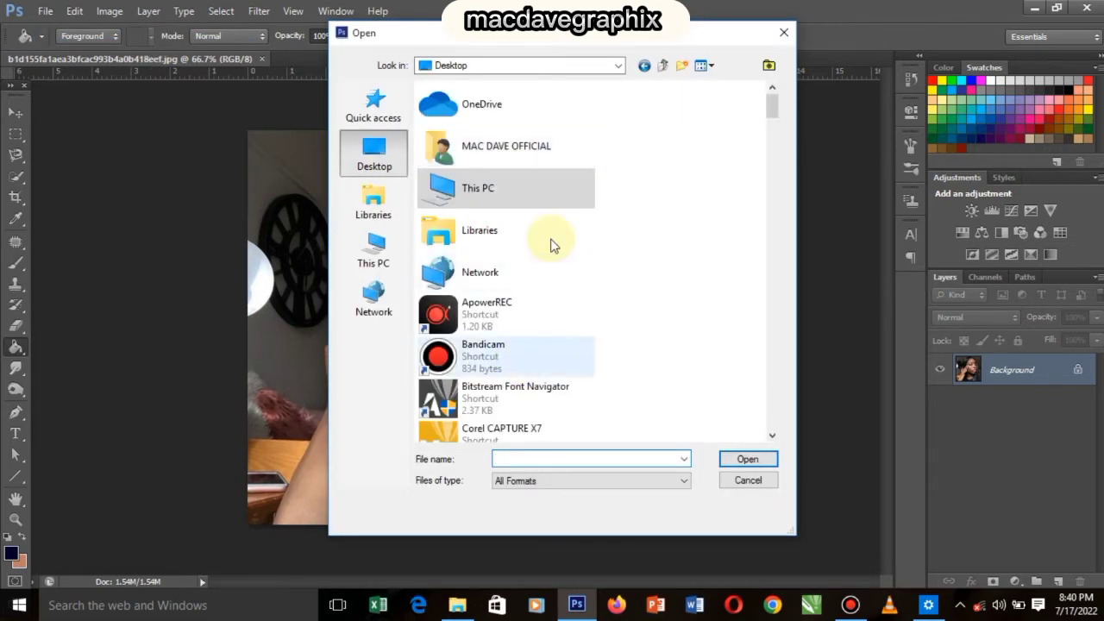
scroll(547, 242, down, 3)
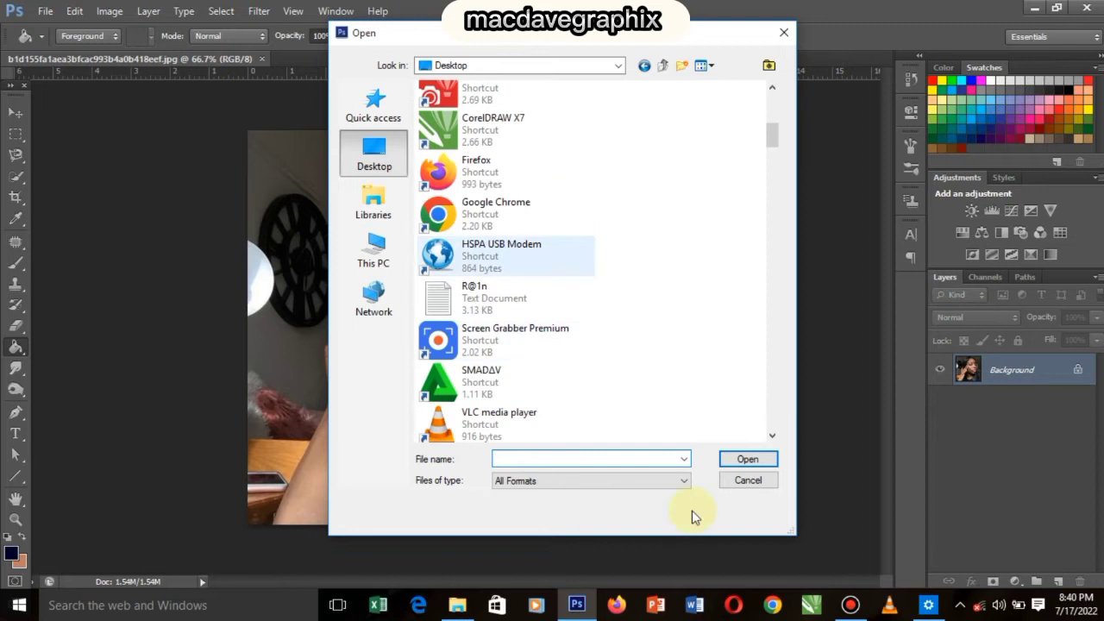
click(749, 481)
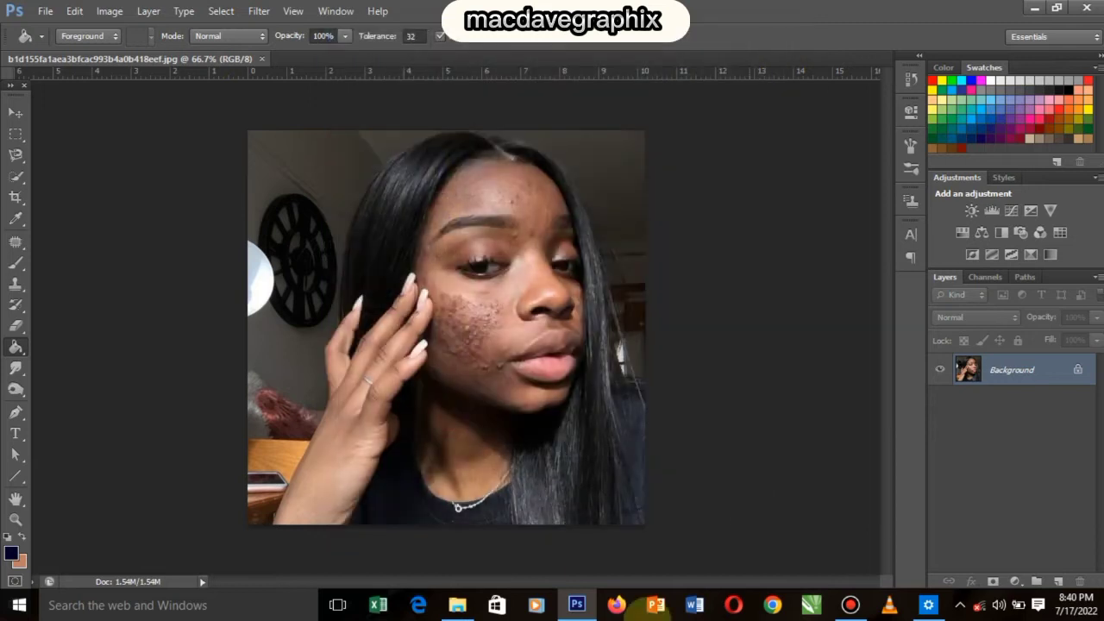
click(457, 605)
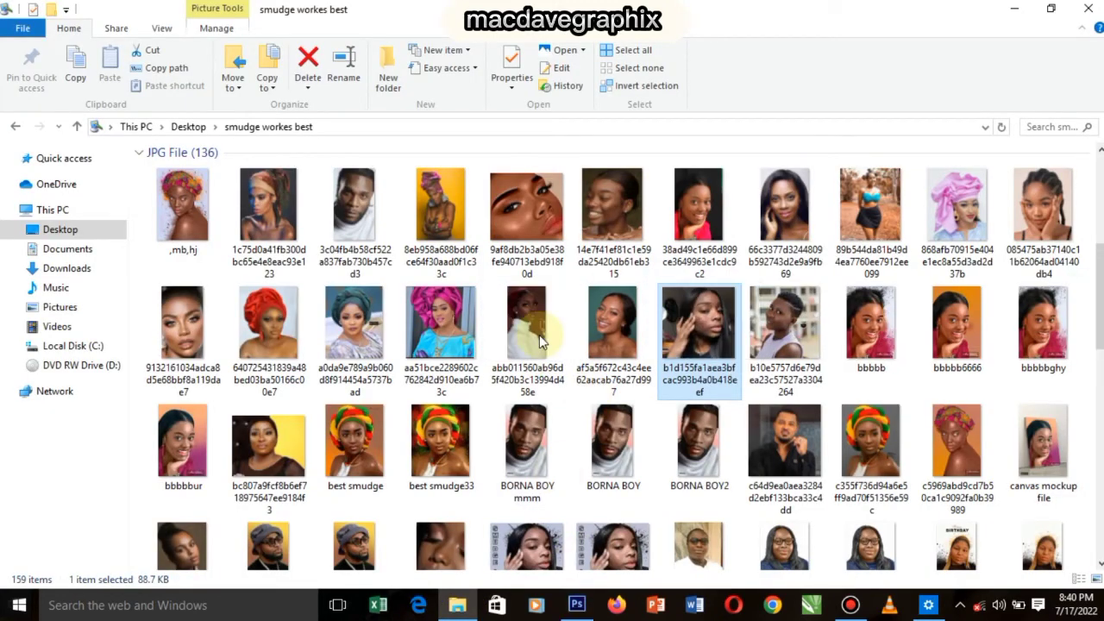
click(577, 605)
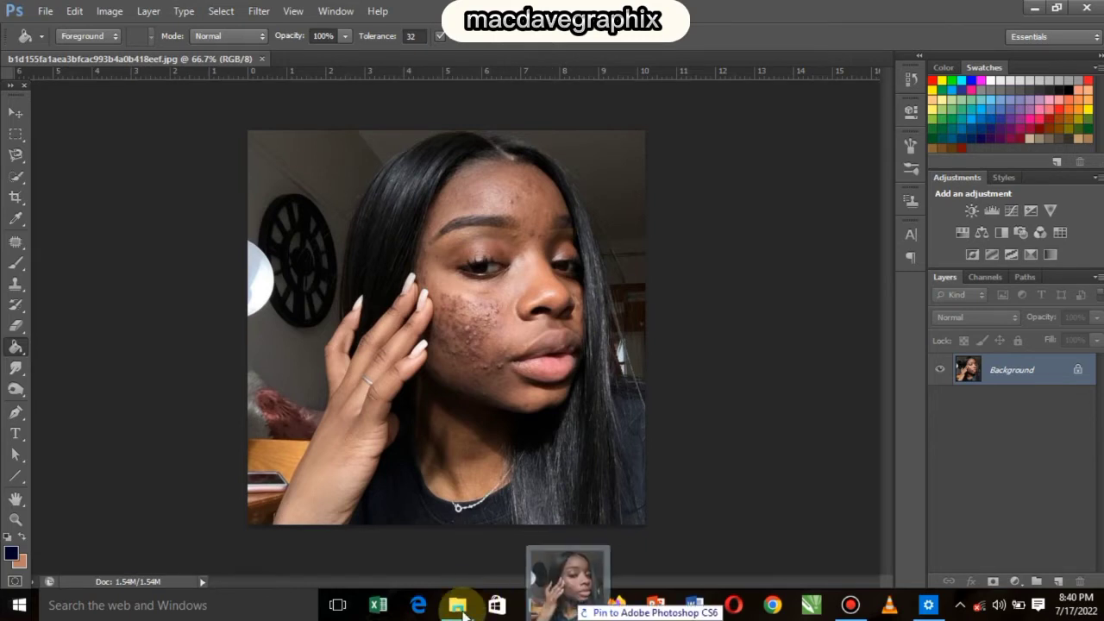
mouse_move(460, 609)
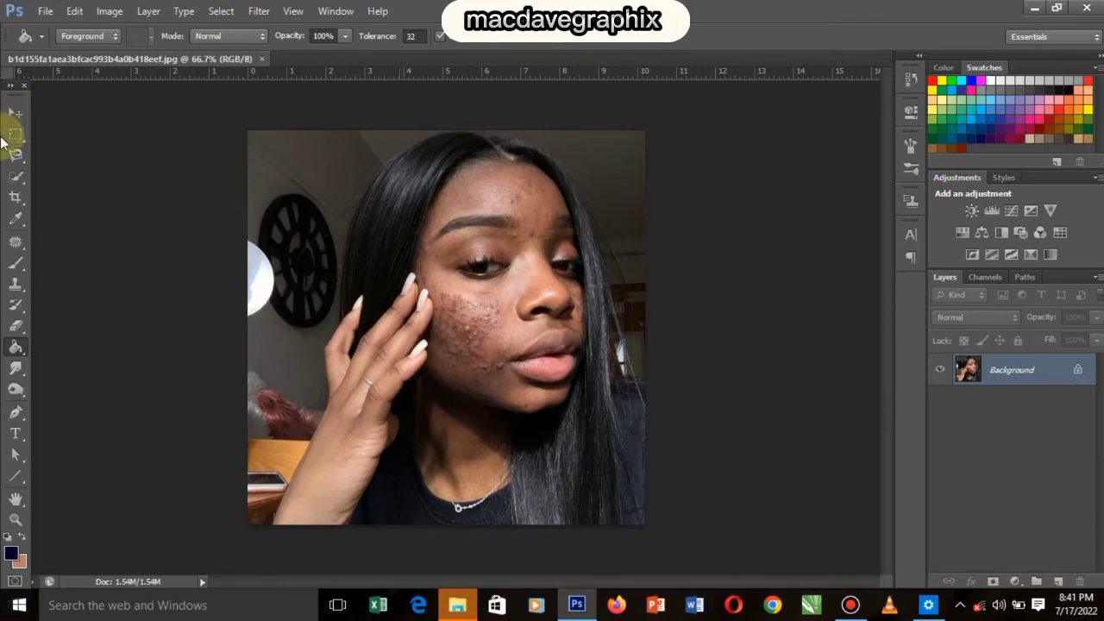
- Review the retouching tools for the portrait: Smudge, Dodge, Burn and Sponge
click(15, 369)
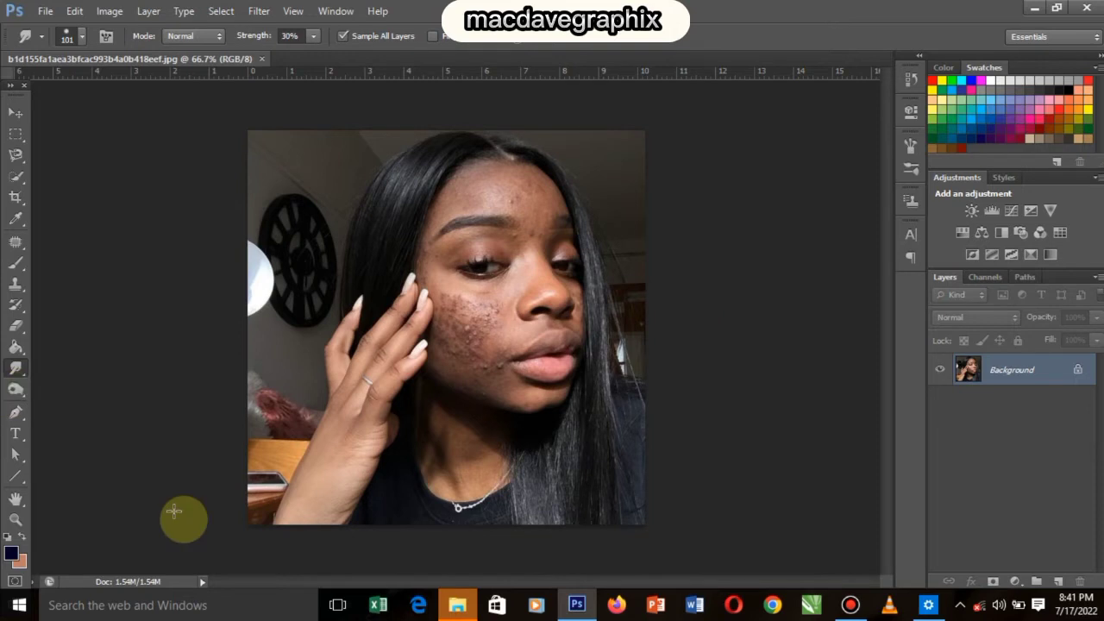
right_click(38, 390)
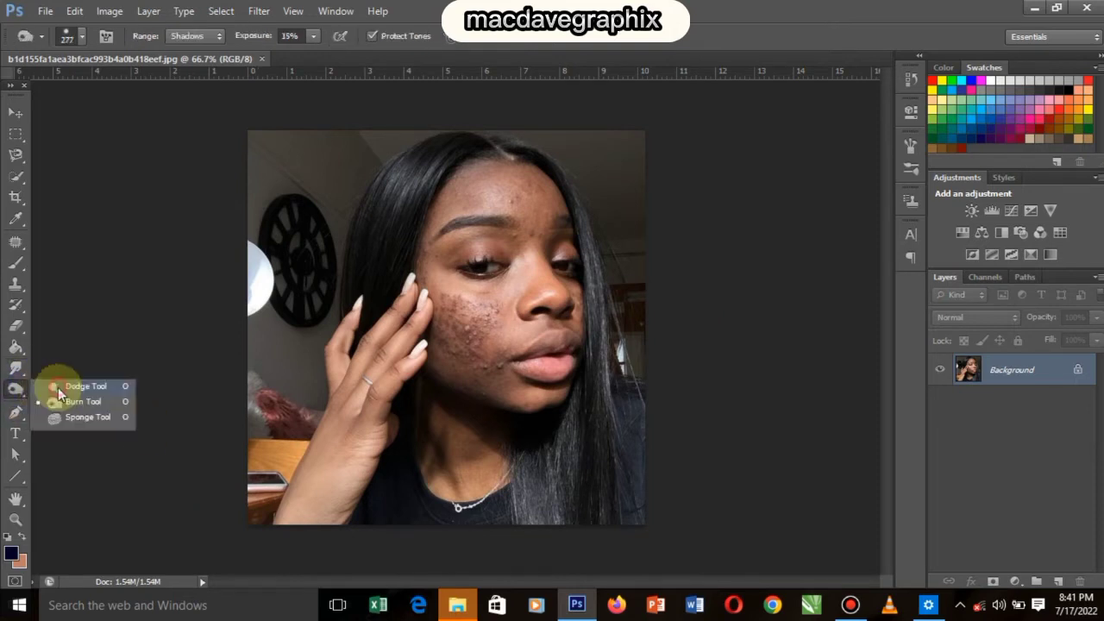
click(15, 388)
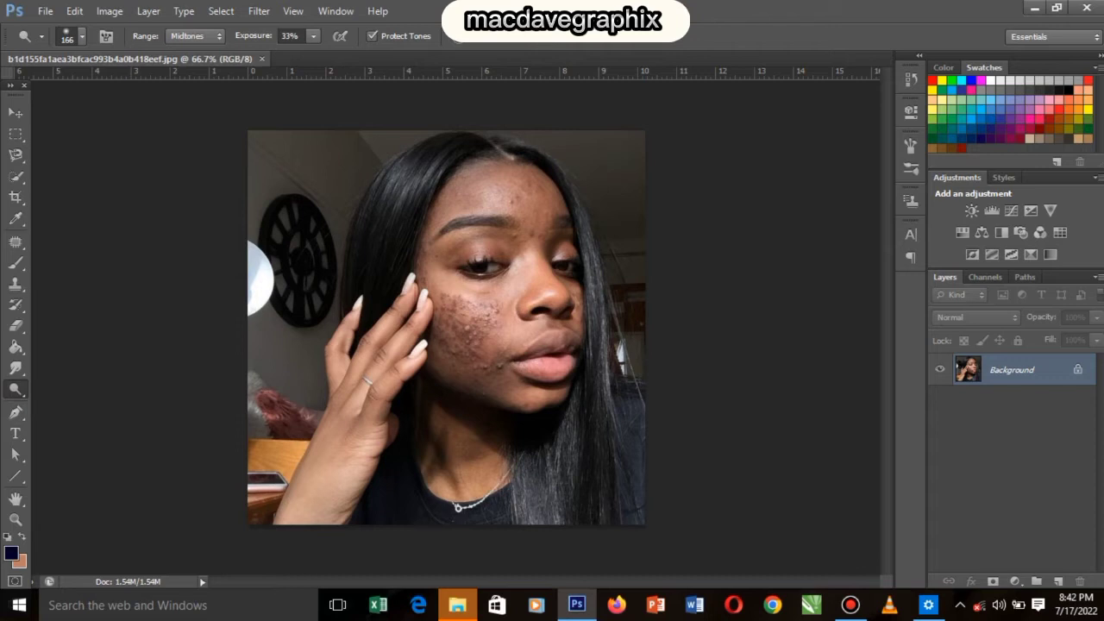
mouse_move(560, 4)
click(466, 311)
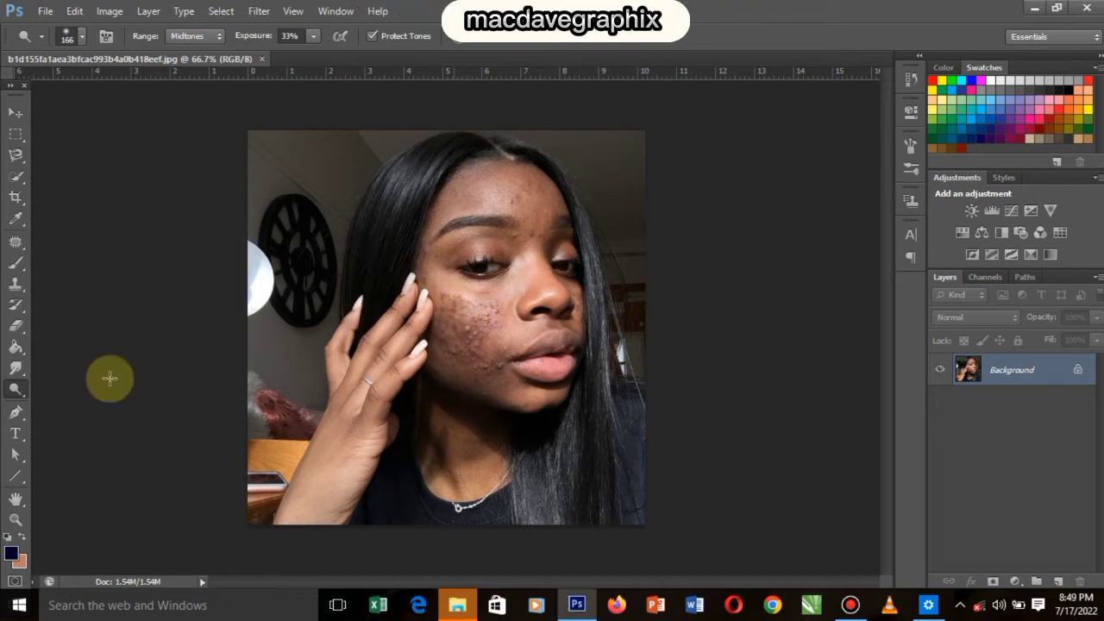
right_click(18, 390)
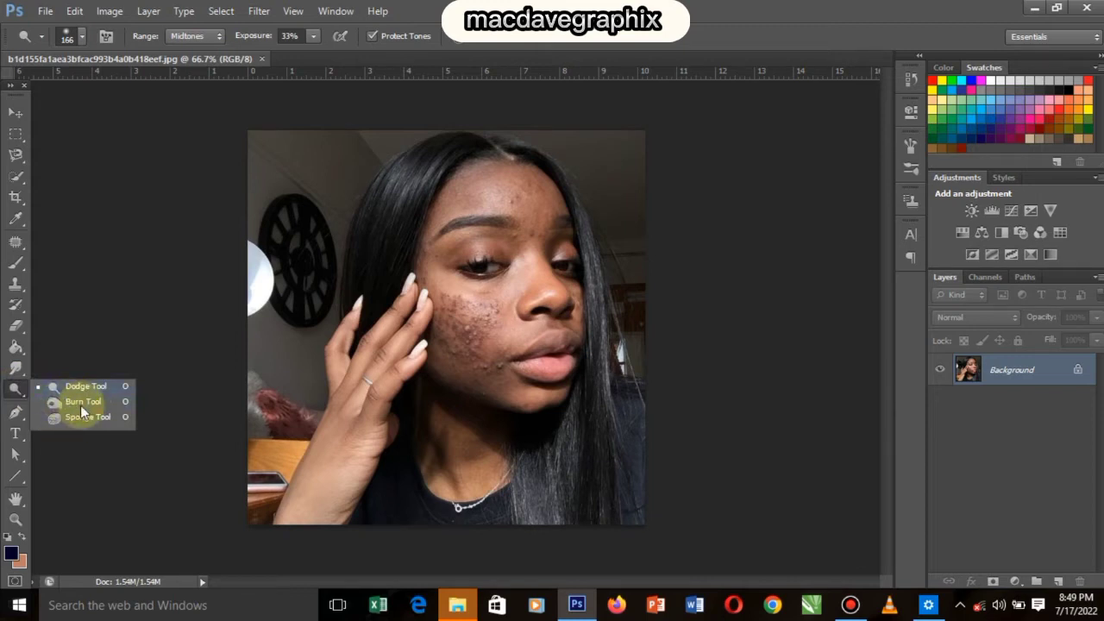
click(16, 391)
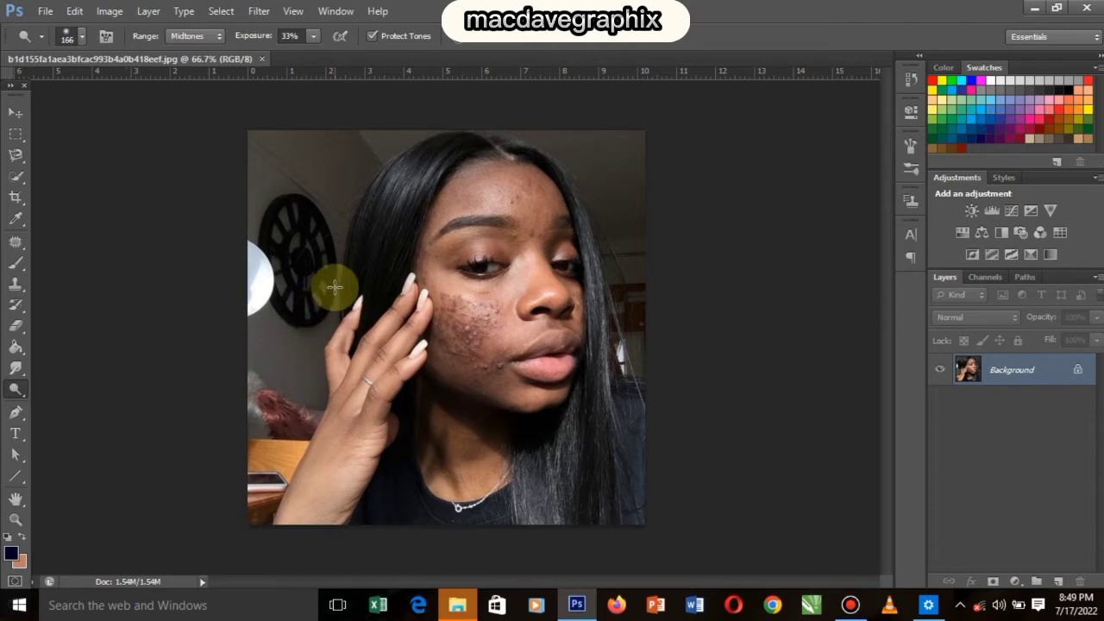
- Review the tools for cutting out the subject: Pen, the Lasso variants, Quick Selection and Magic Wand
click(19, 418)
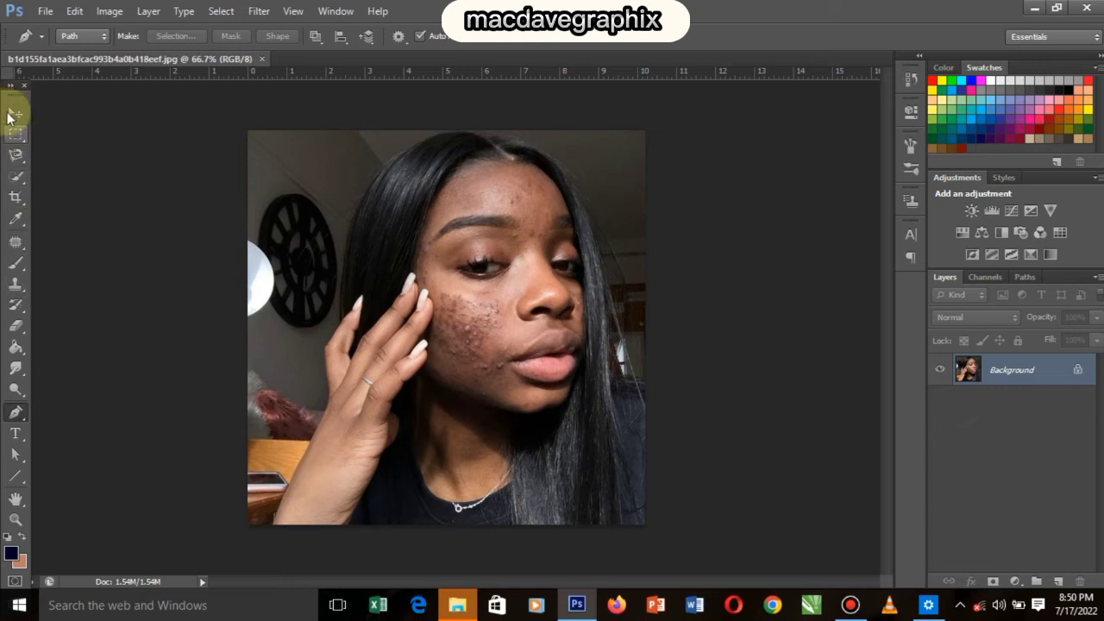
drag(19, 157, 63, 154)
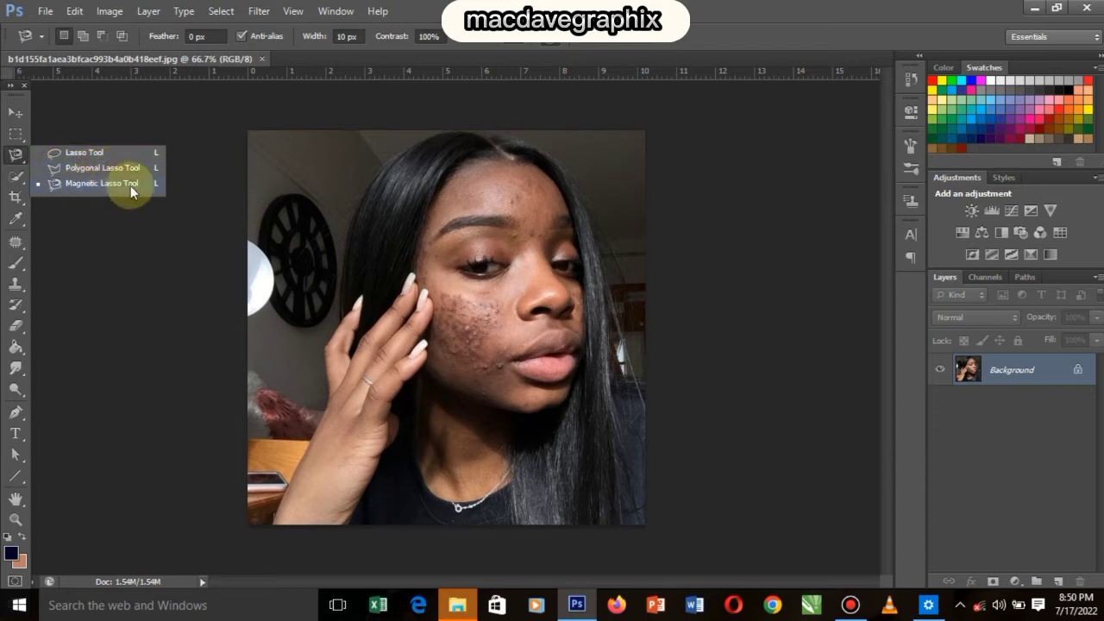
click(15, 181)
mouse_move(16, 178)
mouse_down()
mouse_move(78, 177)
mouse_move(15, 188)
mouse_move(77, 189)
mouse_move(43, 197)
mouse_move(85, 200)
mouse_up()
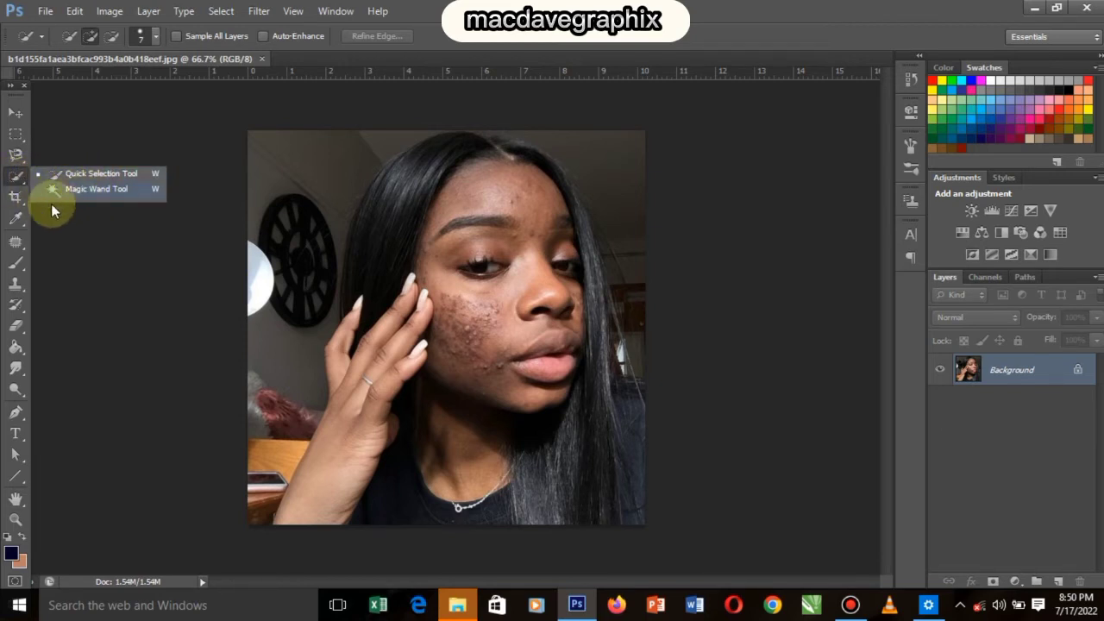
mouse_move(57, 193)
mouse_down()
mouse_move(85, 194)
mouse_move(61, 192)
mouse_up()
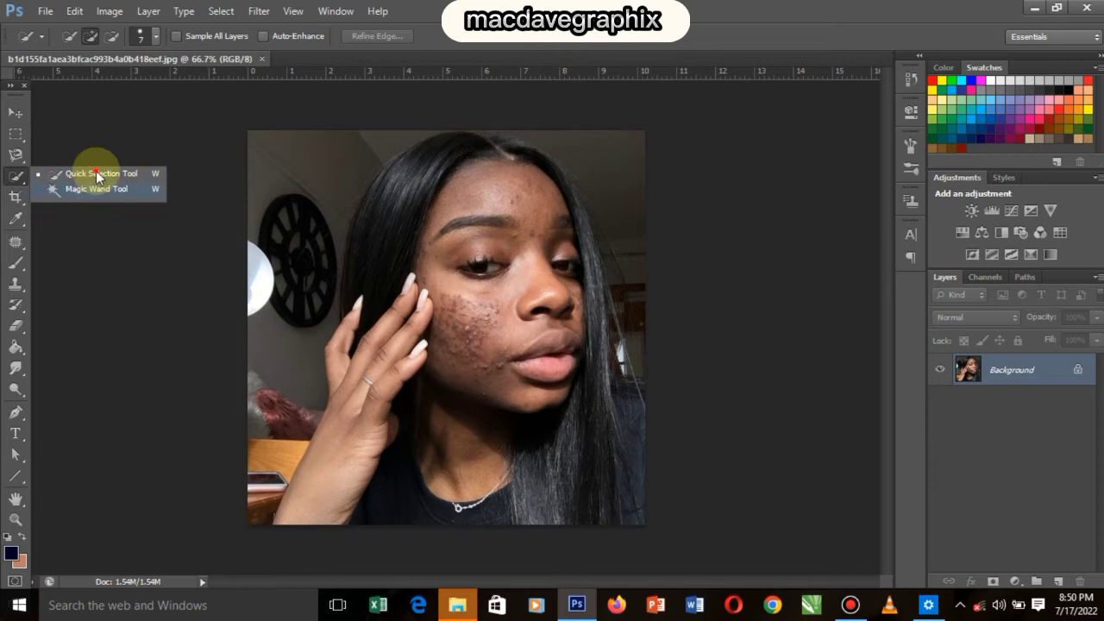
click(78, 174)
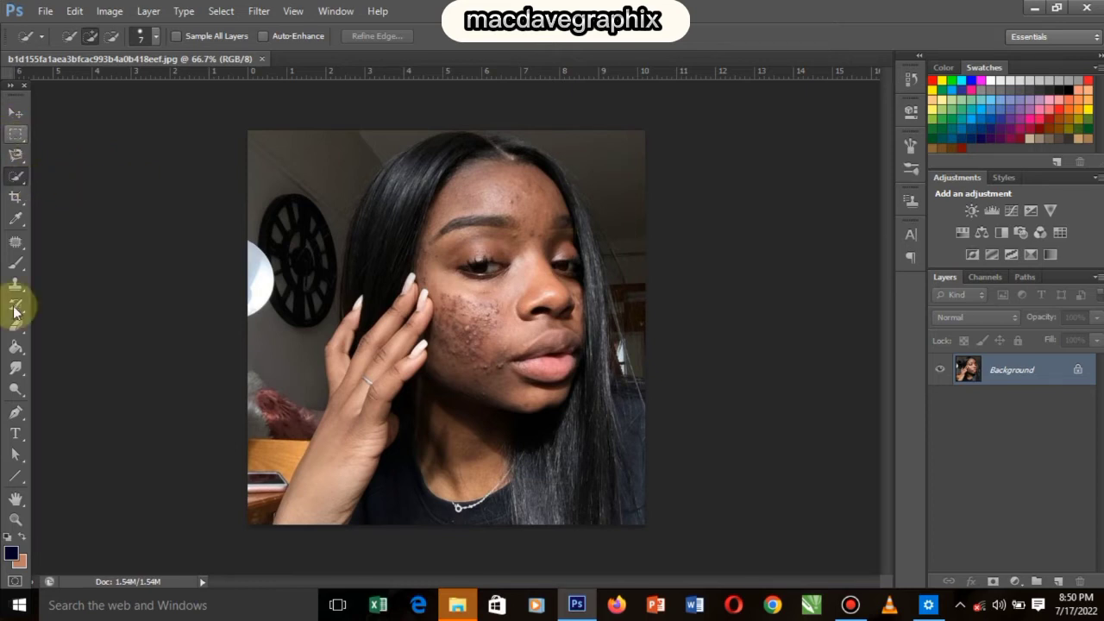
- Start a Pen tool path at the photo's lower edge beside the wrist and trace up the outer edge of the forearm and hand
click(14, 411)
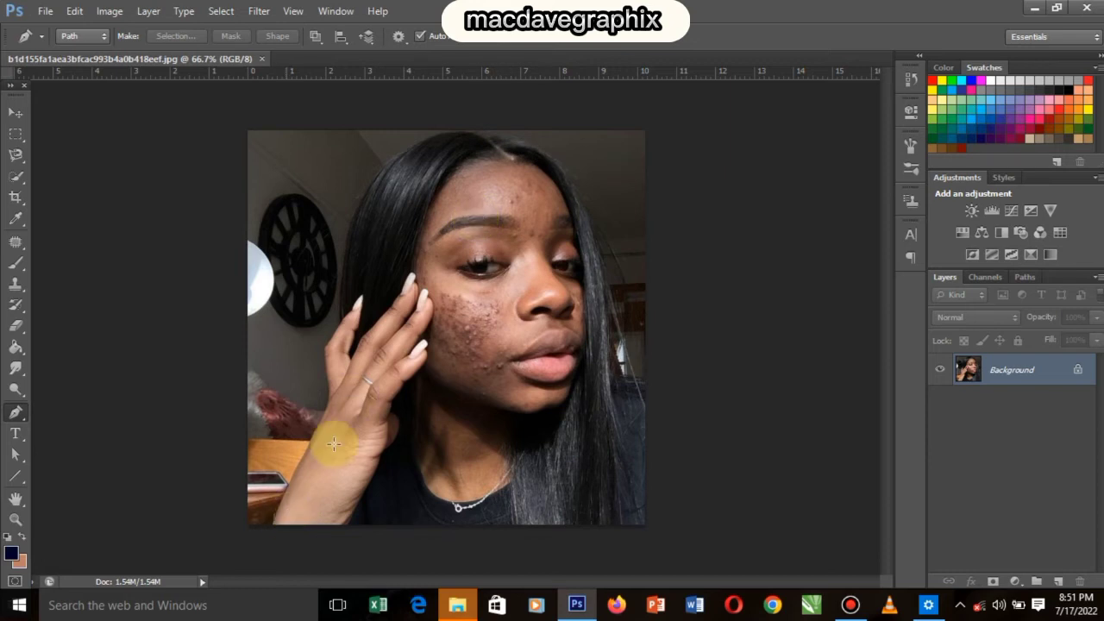
scroll(332, 445, up, 3)
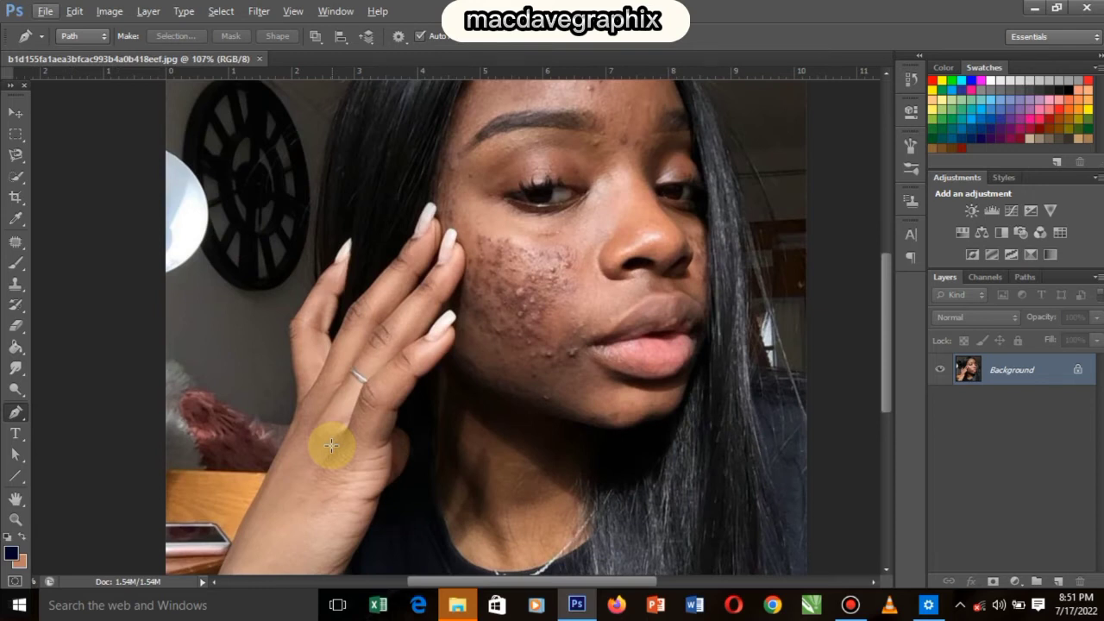
scroll(332, 445, down, 3)
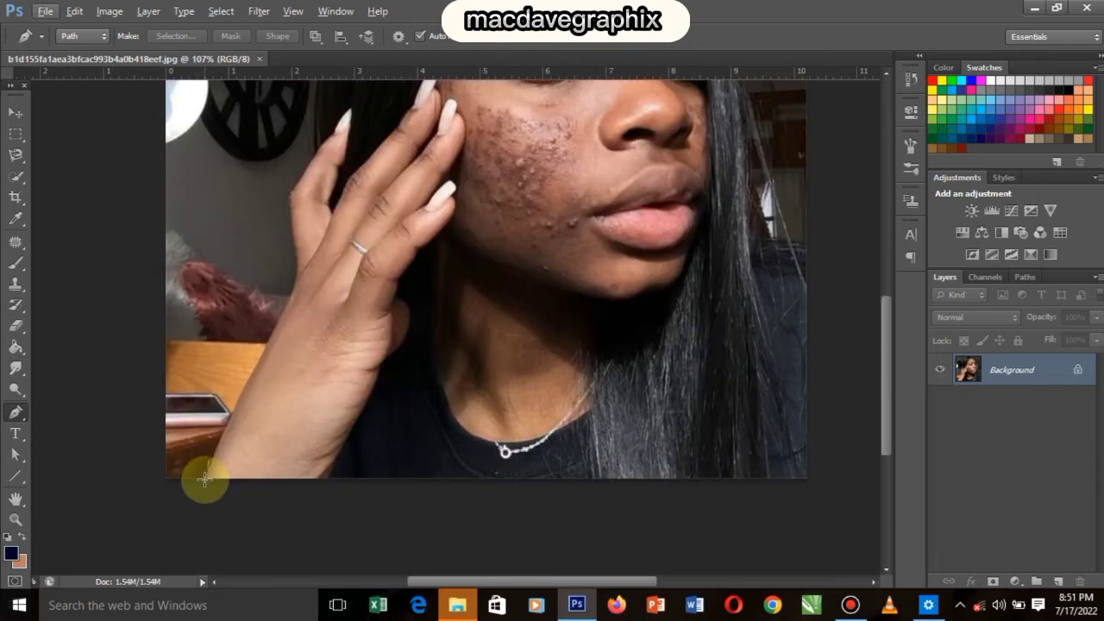
click(204, 478)
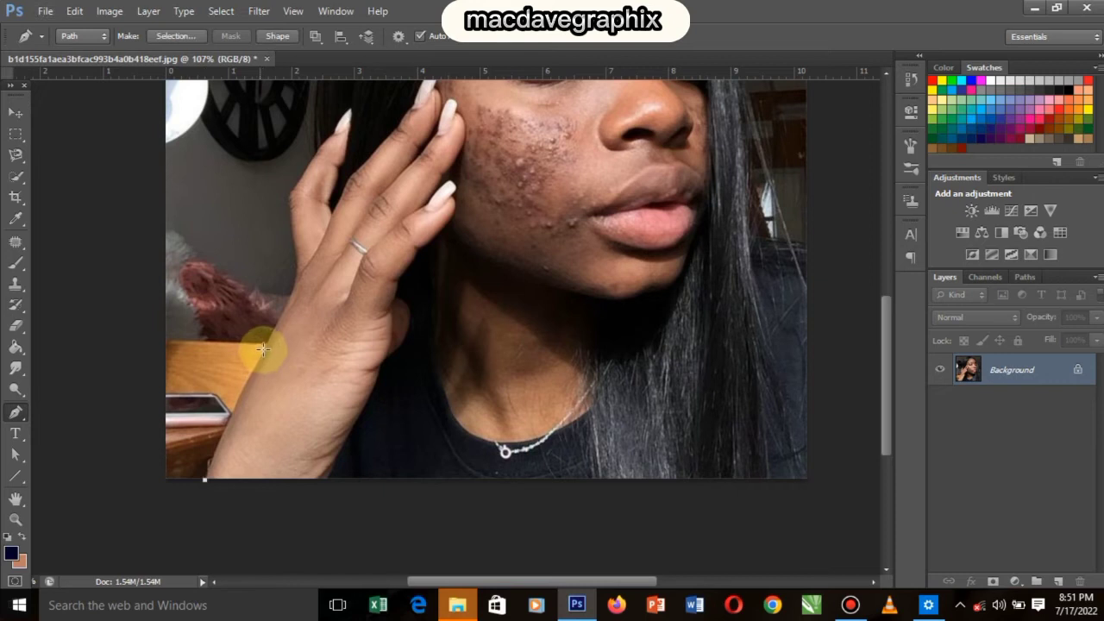
drag(263, 348, 290, 330)
alt+click(262, 348)
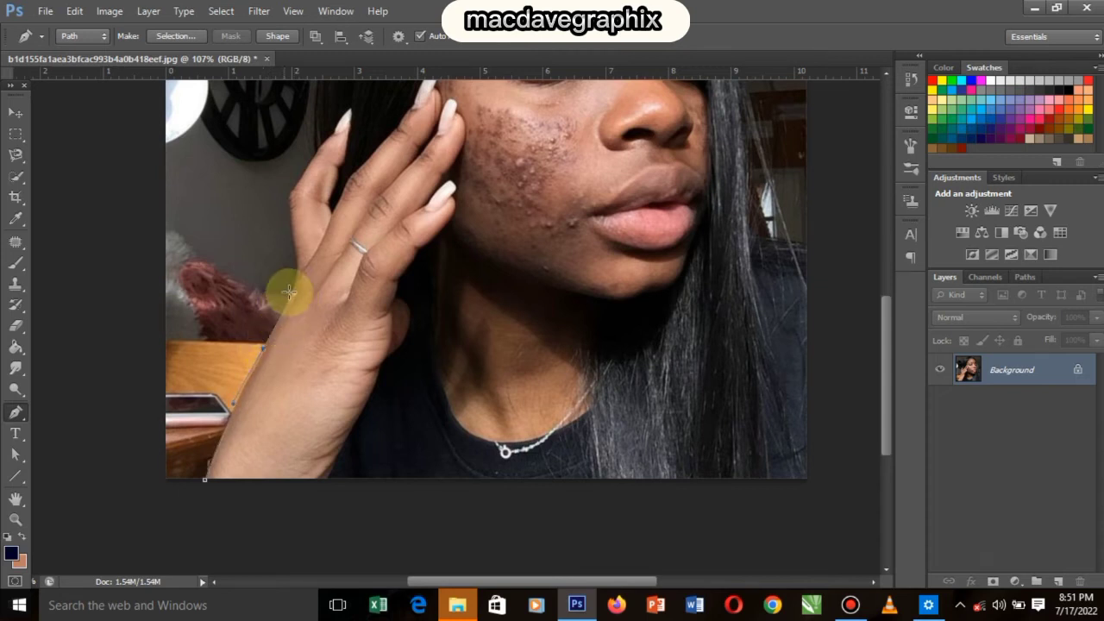
click(230, 403)
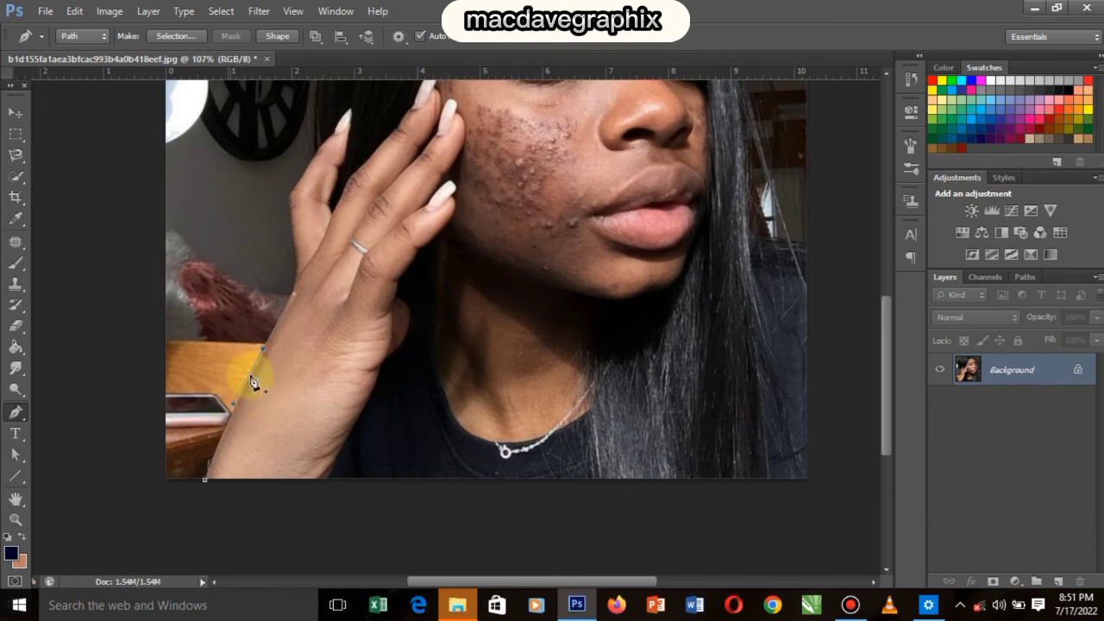
drag(290, 289, 263, 360)
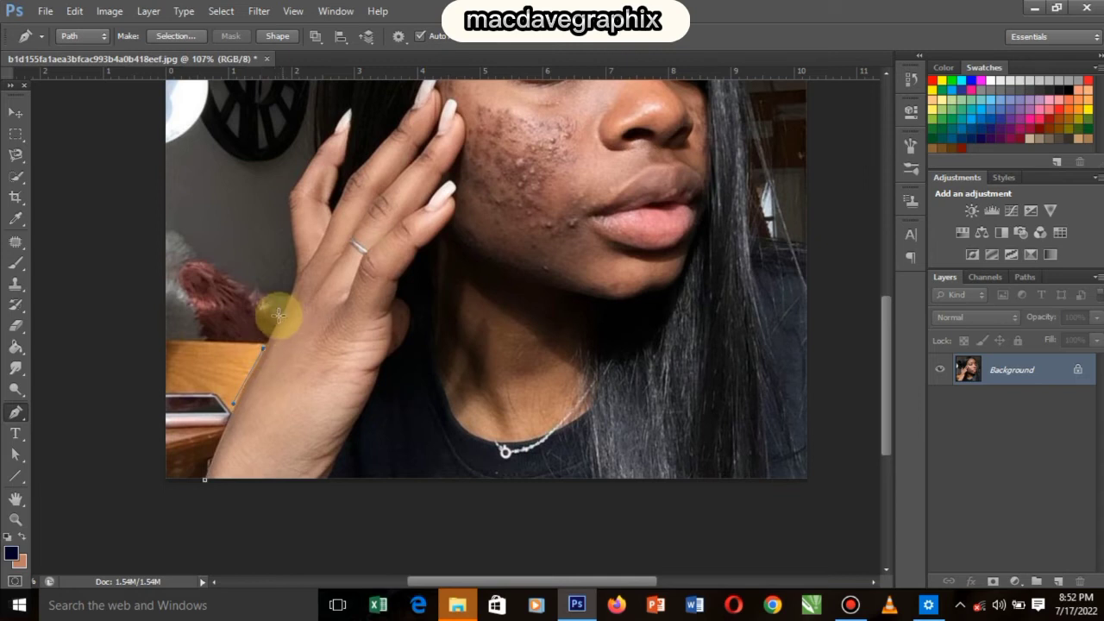
click(278, 318)
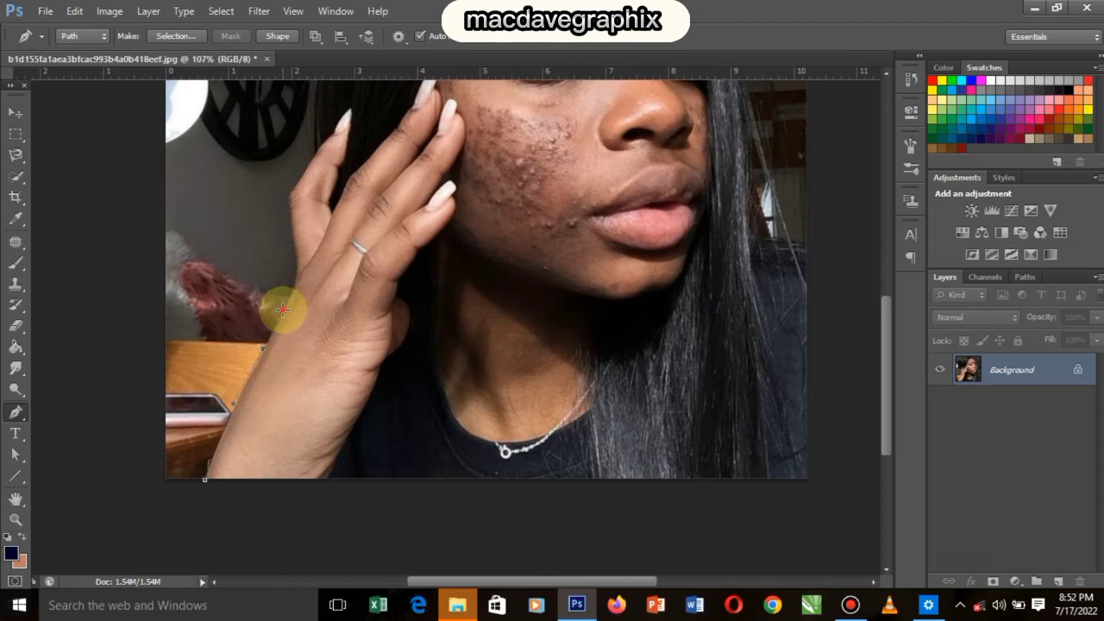
click(283, 309)
- Continue the path around the outer edge of the little finger to where it meets the hair
click(291, 236)
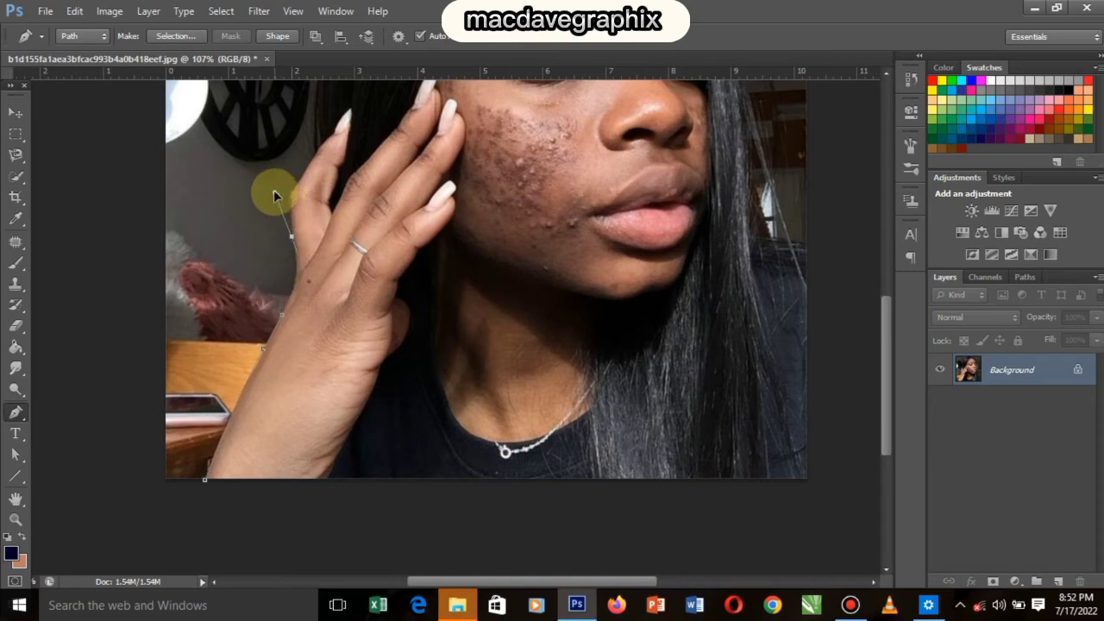
click(274, 194)
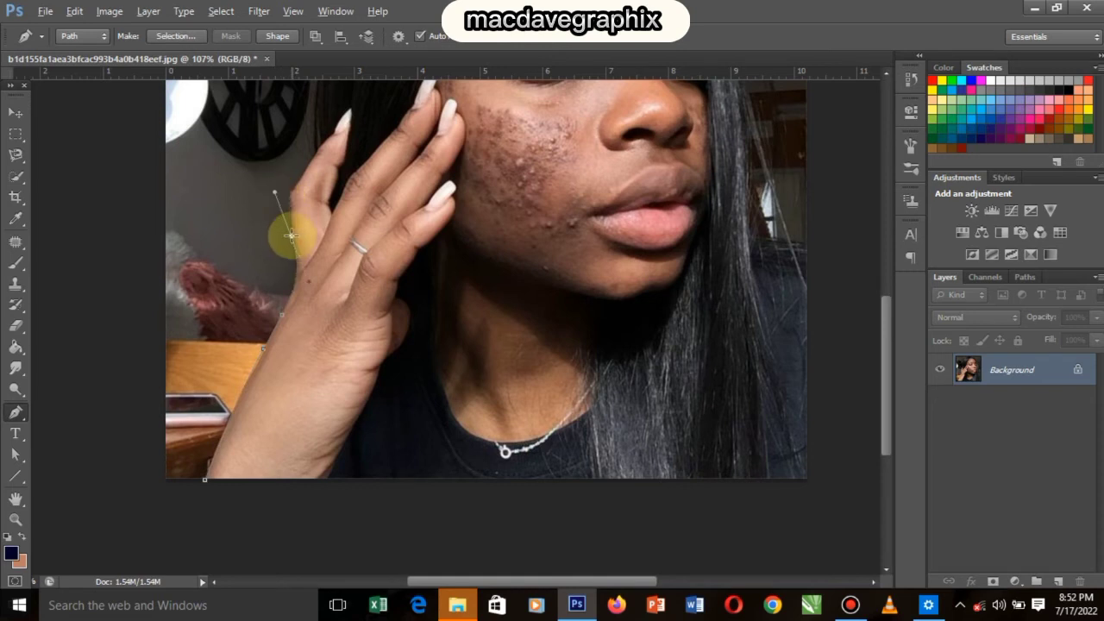
key(ctrl+z)
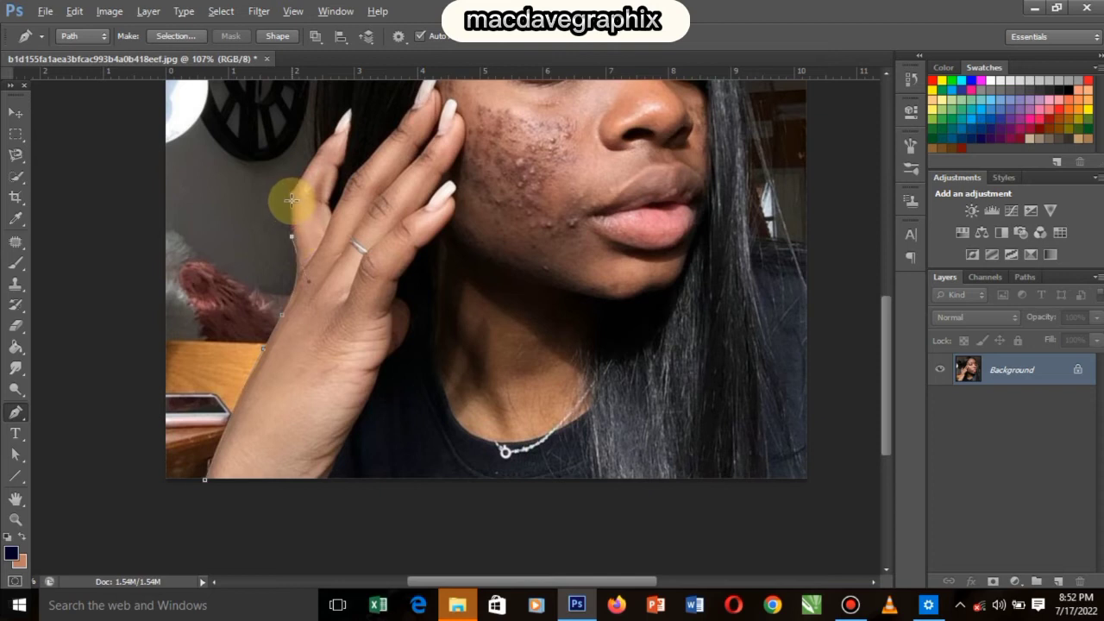
click(295, 185)
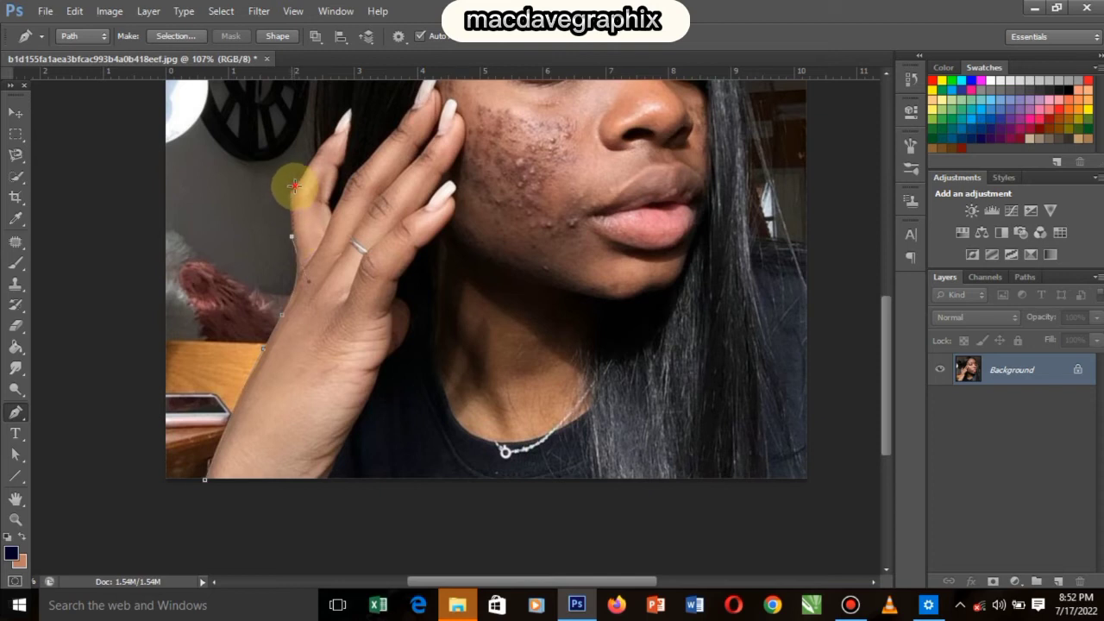
drag(311, 184, 332, 142)
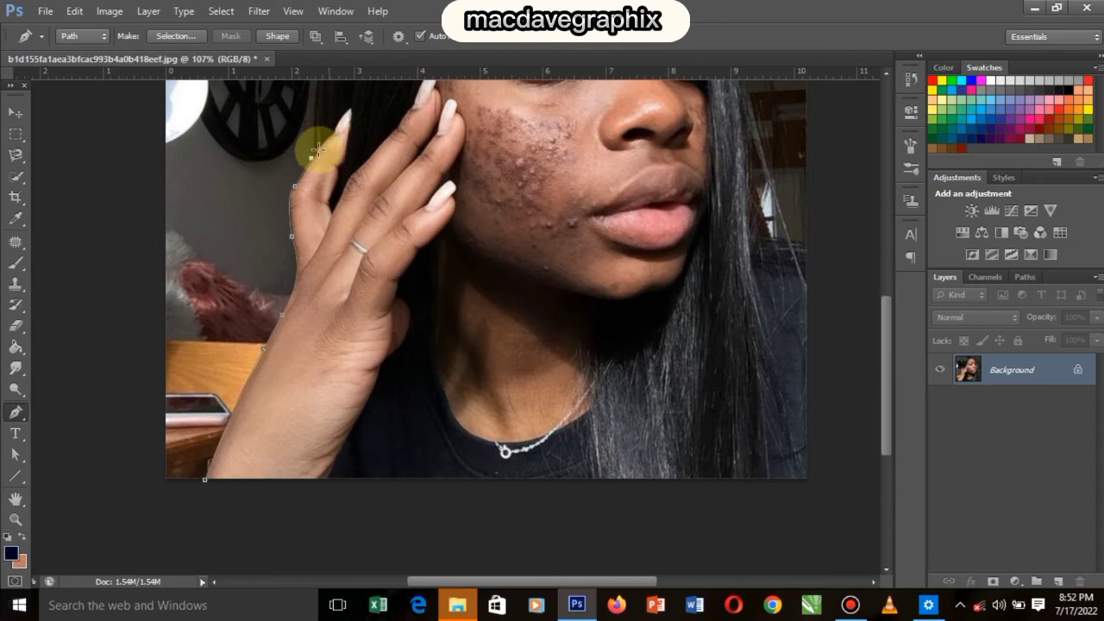
scroll(313, 195, up, 2)
click(313, 195)
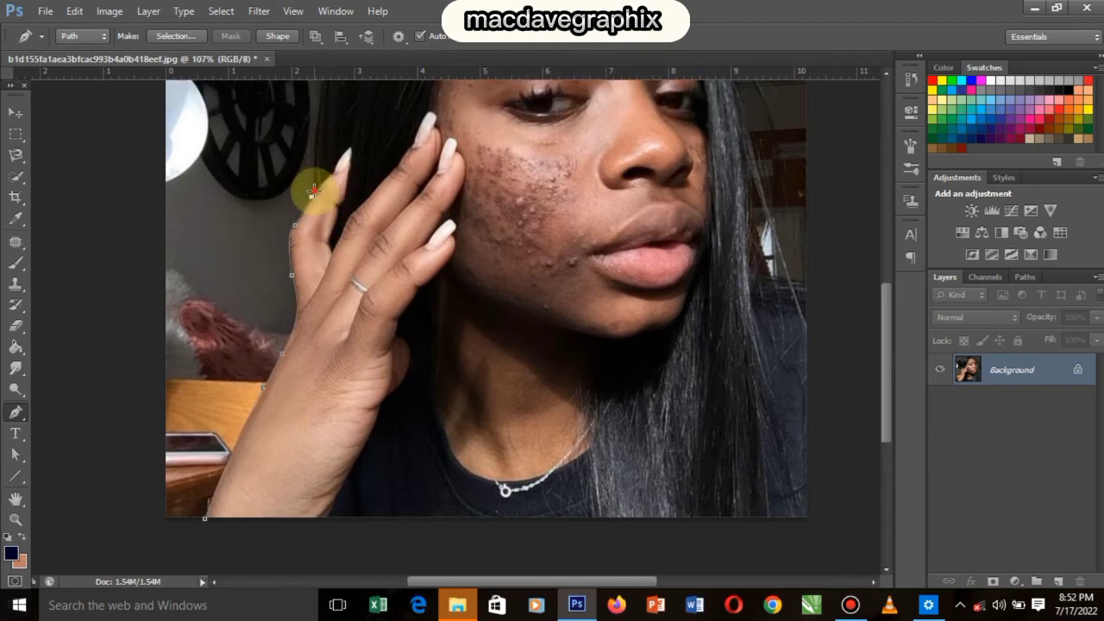
- Trace the hair with curved segments from the little finger up over the head to just before the parting
scroll(317, 166, up, 10)
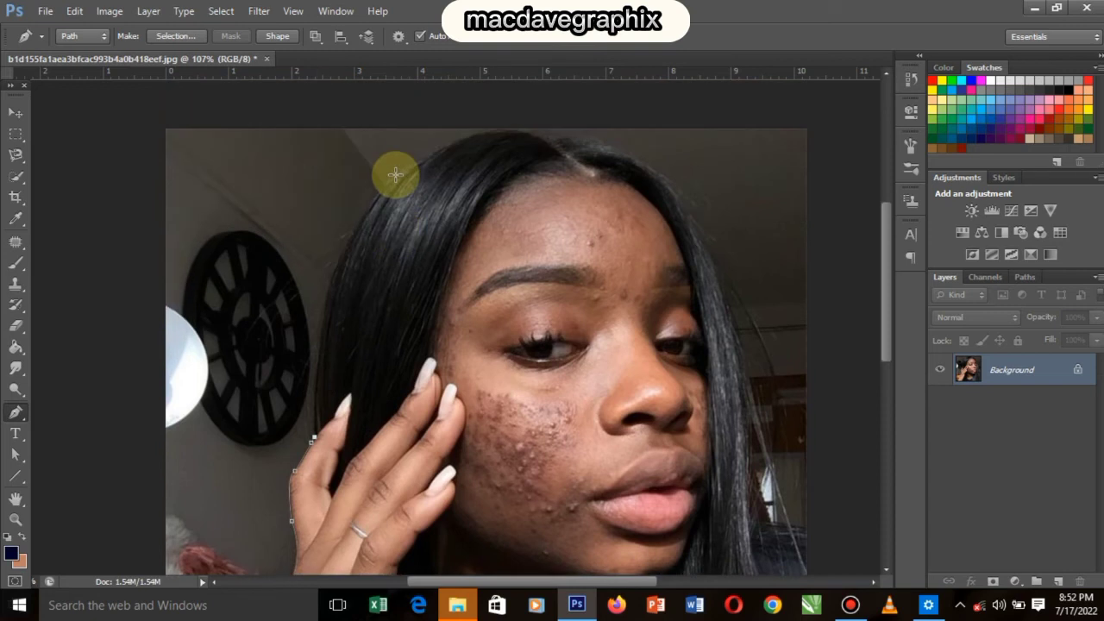
click(395, 175)
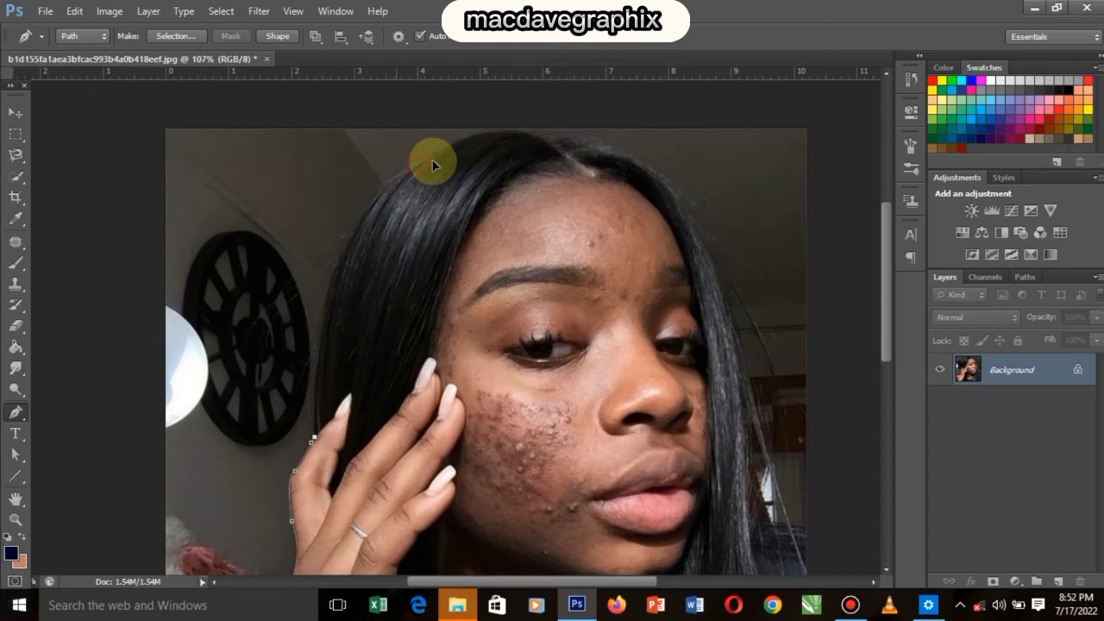
drag(462, 150, 485, 123)
drag(487, 123, 487, 117)
click(539, 151)
scroll(538, 155, up, 1)
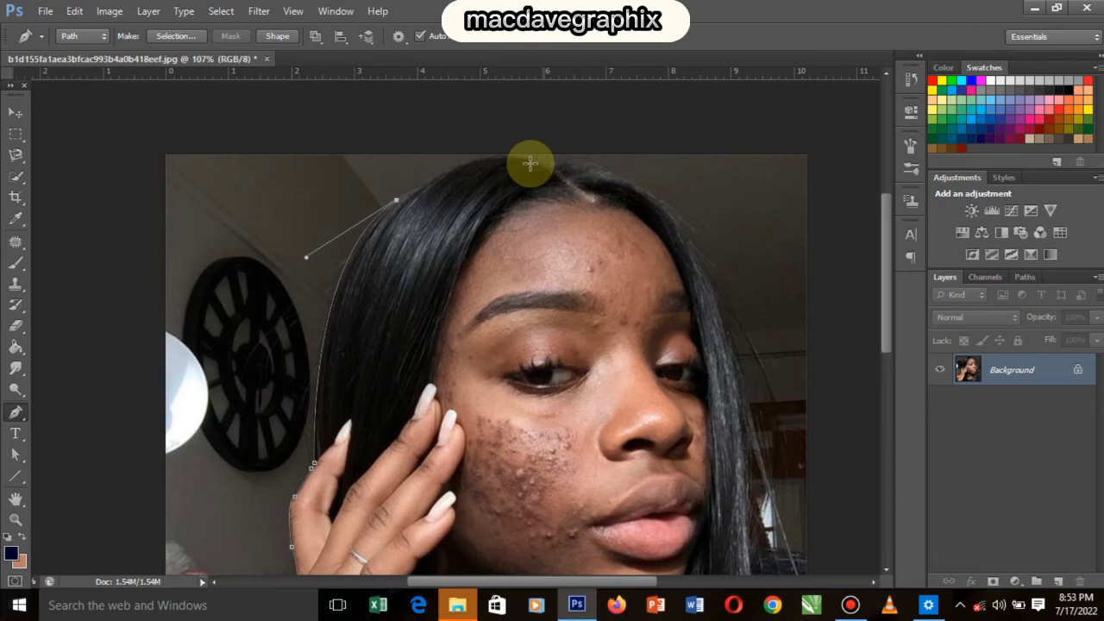
drag(537, 160, 597, 184)
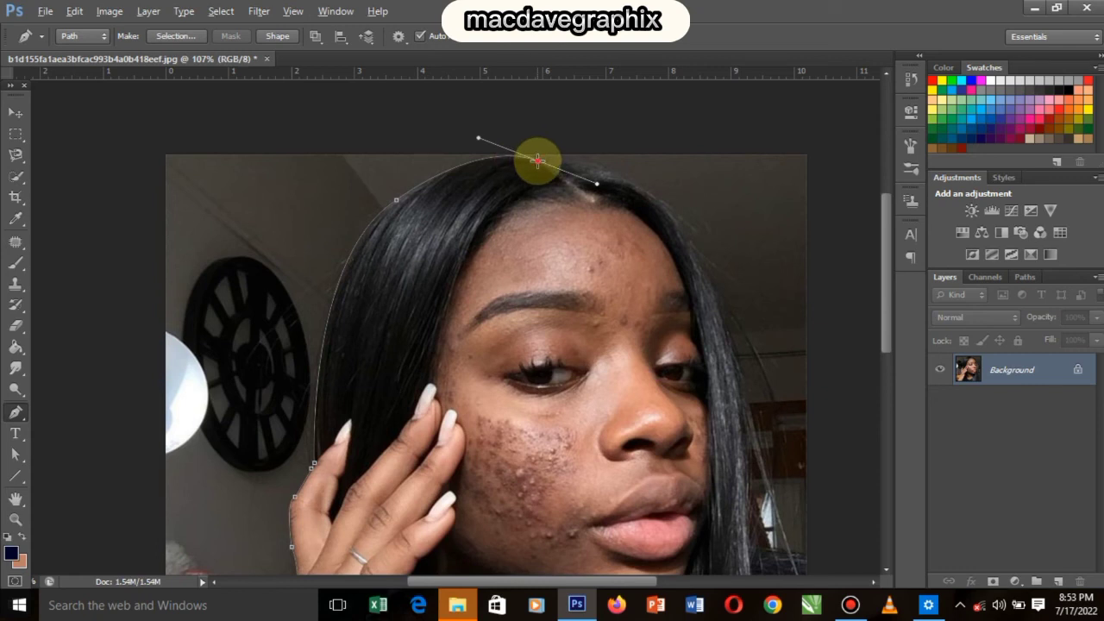
alt+click(538, 161)
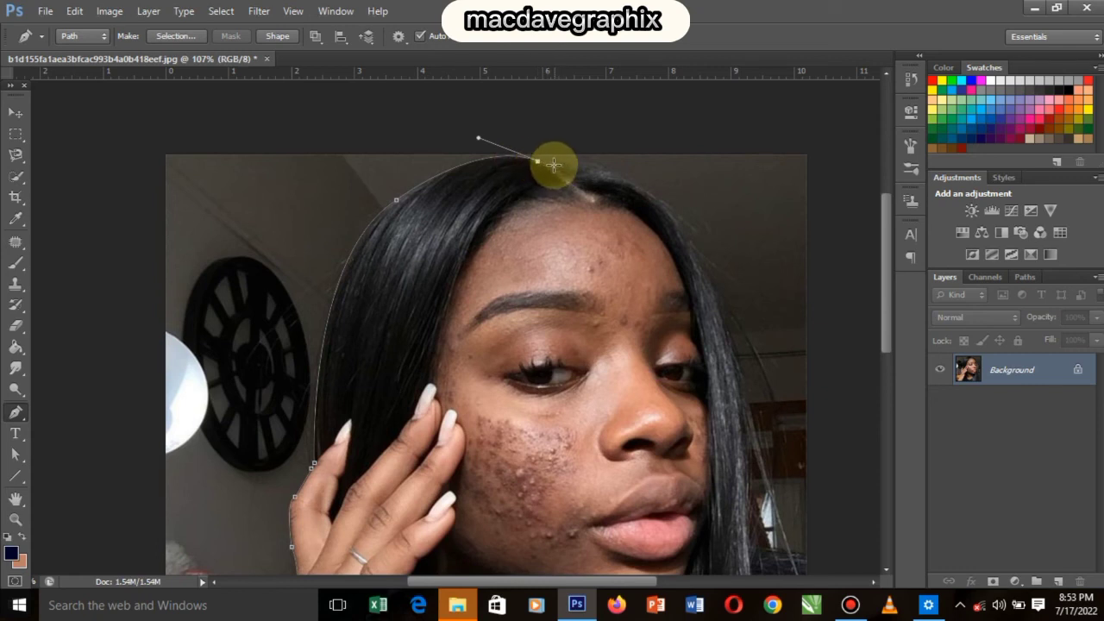
- Carry the path across the parting and curve it down the hair on the far side of the face to about nose level
click(554, 164)
drag(672, 214, 734, 282)
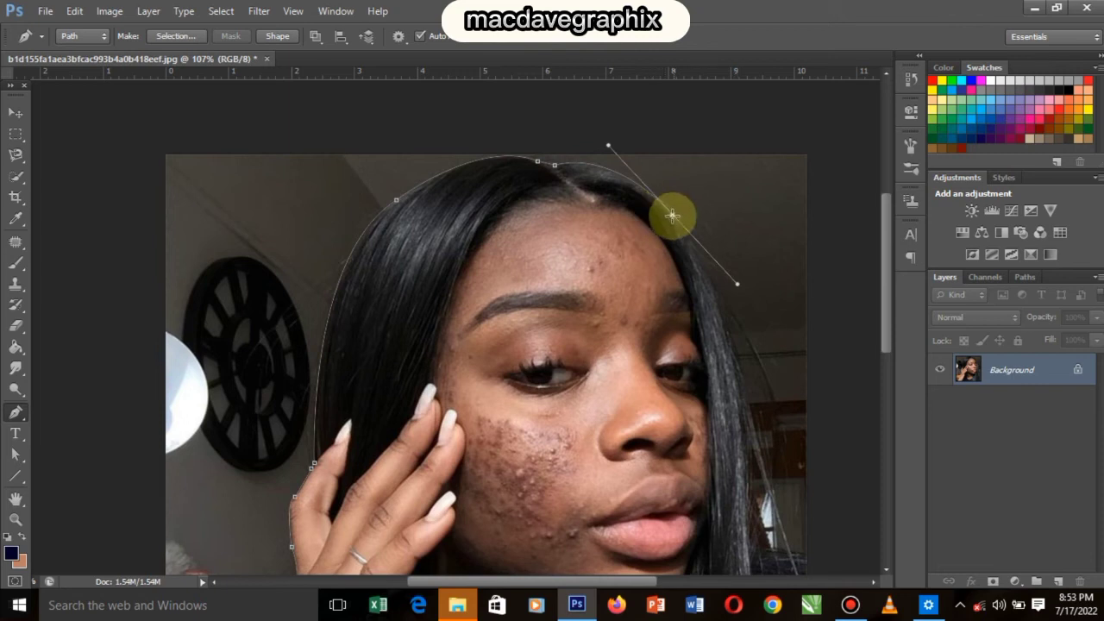
alt+click(672, 214)
scroll(707, 267, down, 2)
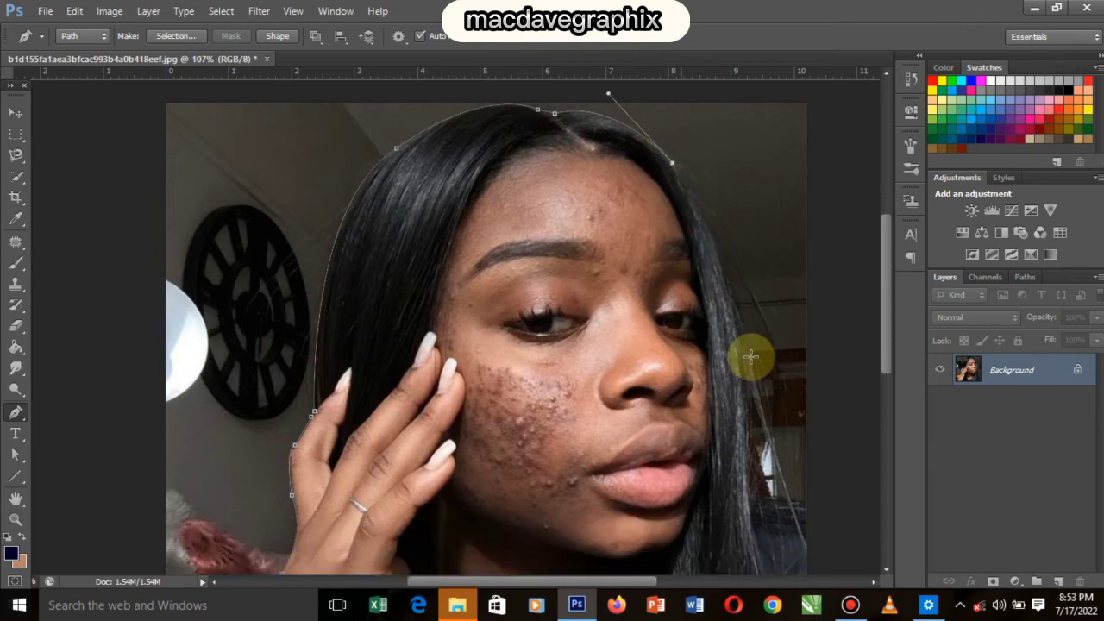
scroll(752, 356, down, 1)
click(745, 360)
drag(728, 474, 756, 501)
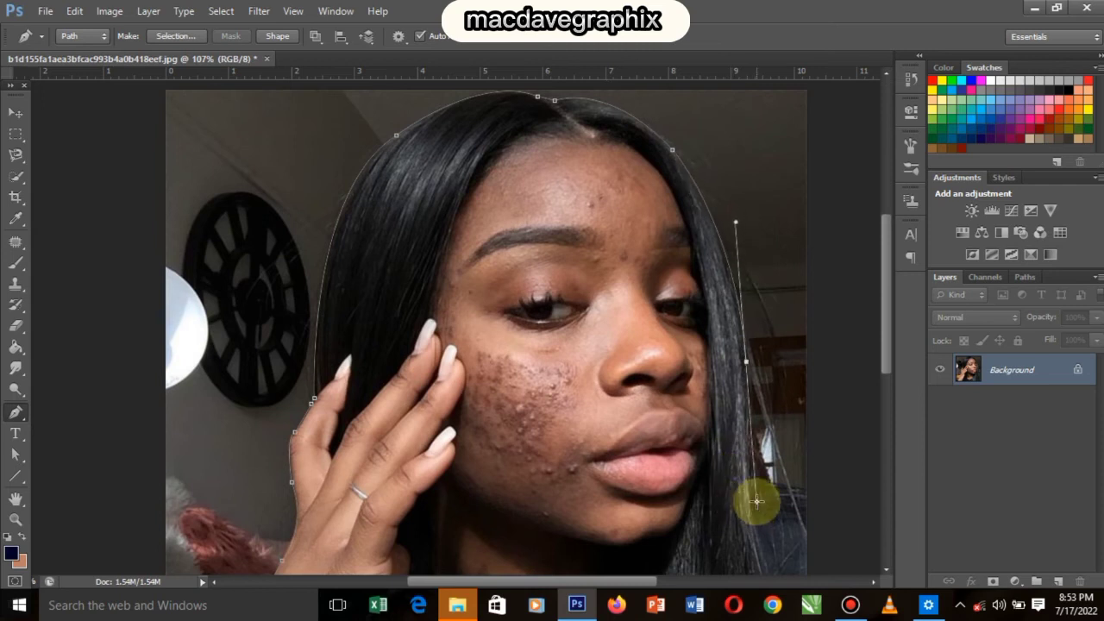
click(745, 361)
- Extend the path down the hair to the shoulder and along the shoulder line to just outside the photo
scroll(746, 361, down, 5)
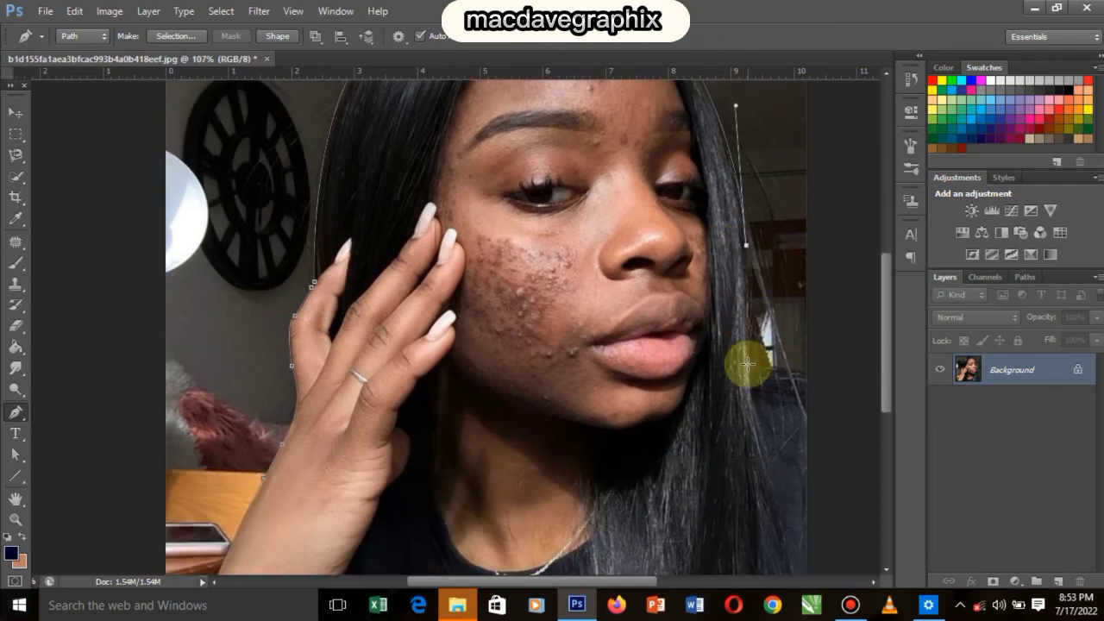
drag(741, 384, 739, 388)
click(747, 363)
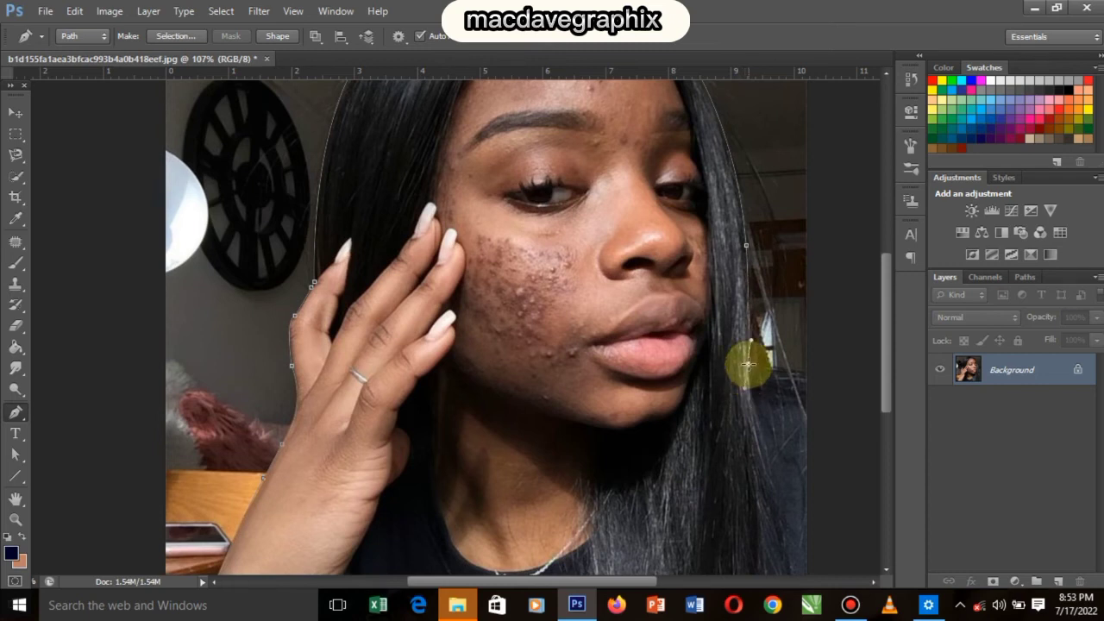
click(817, 379)
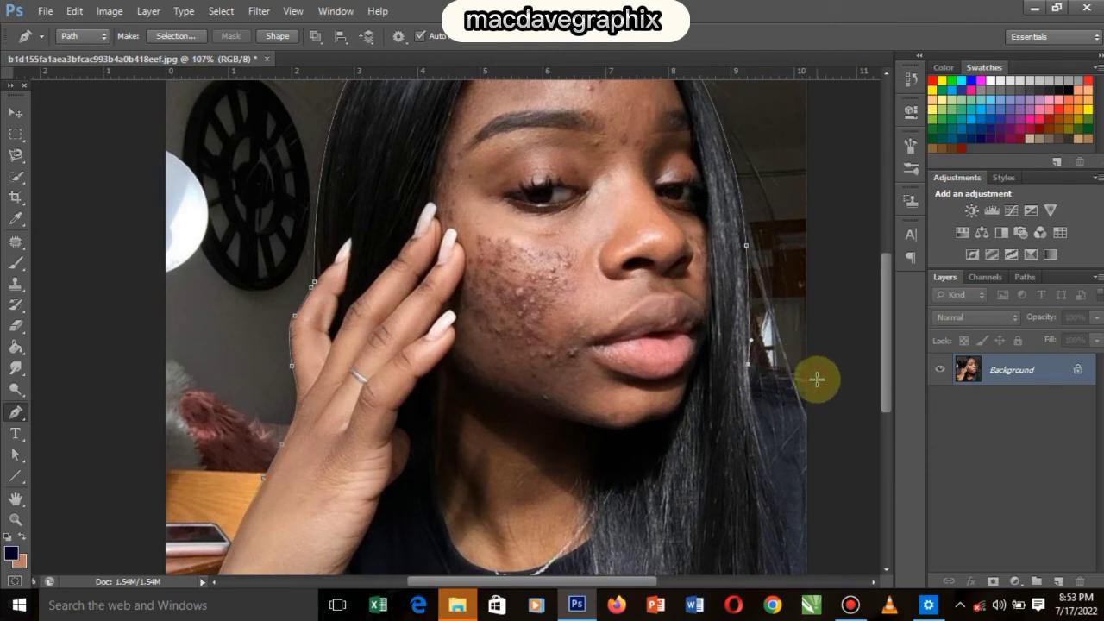
drag(818, 389, 818, 389)
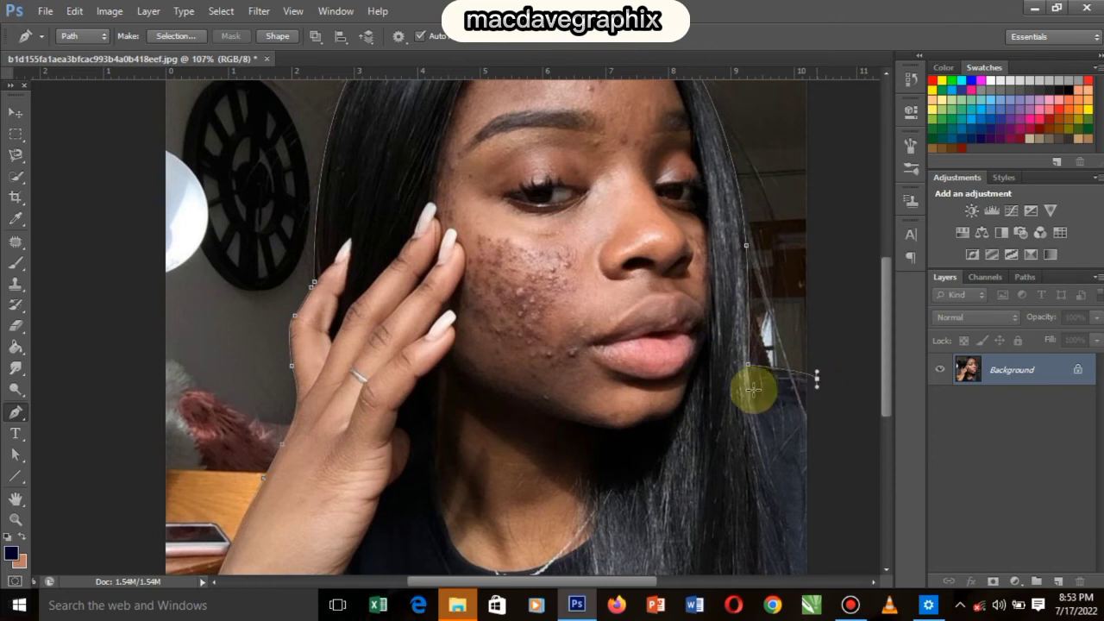
- Route the path outside the photo around its lower corner and below the body, and close it at the starting anchor by the wrist
scroll(752, 389, down, 2)
scroll(642, 433, down, 1)
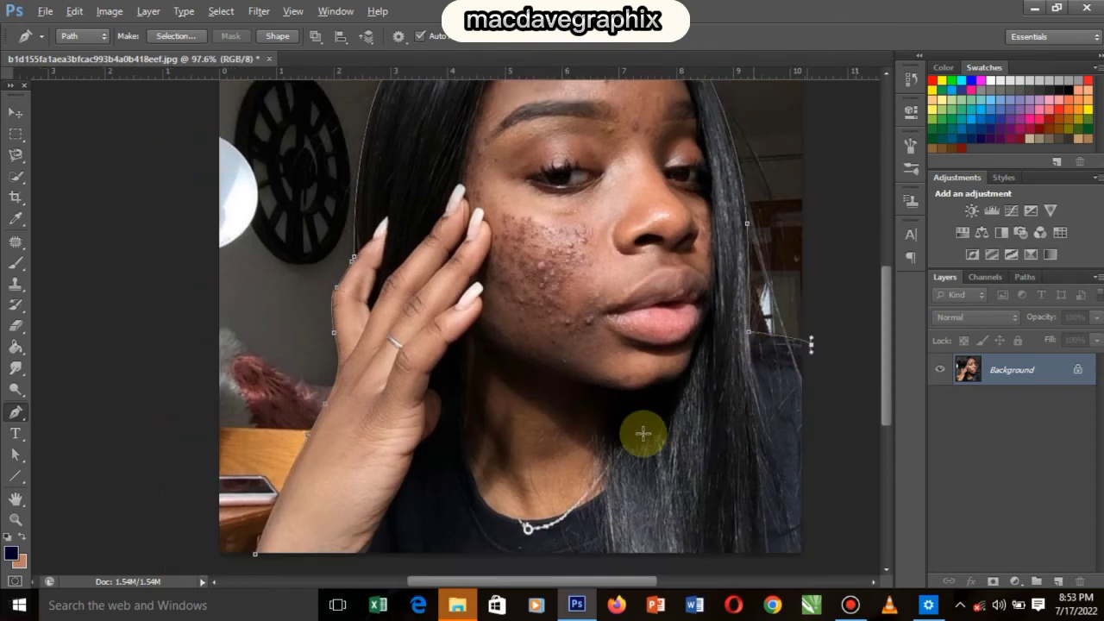
scroll(643, 433, down, 5)
drag(538, 540, 512, 541)
click(301, 533)
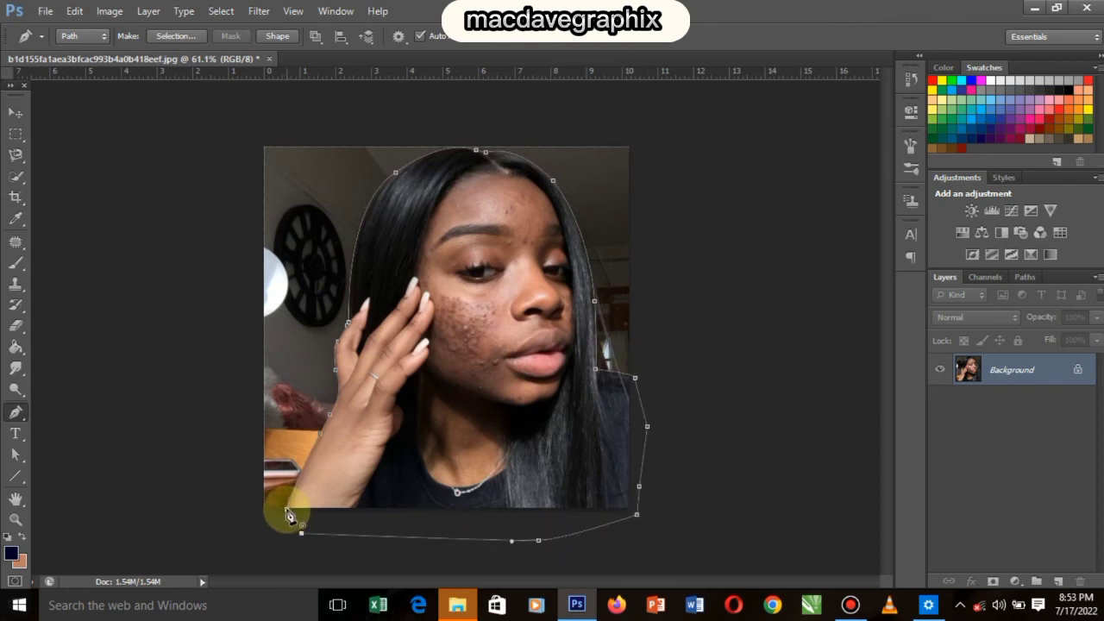
click(290, 515)
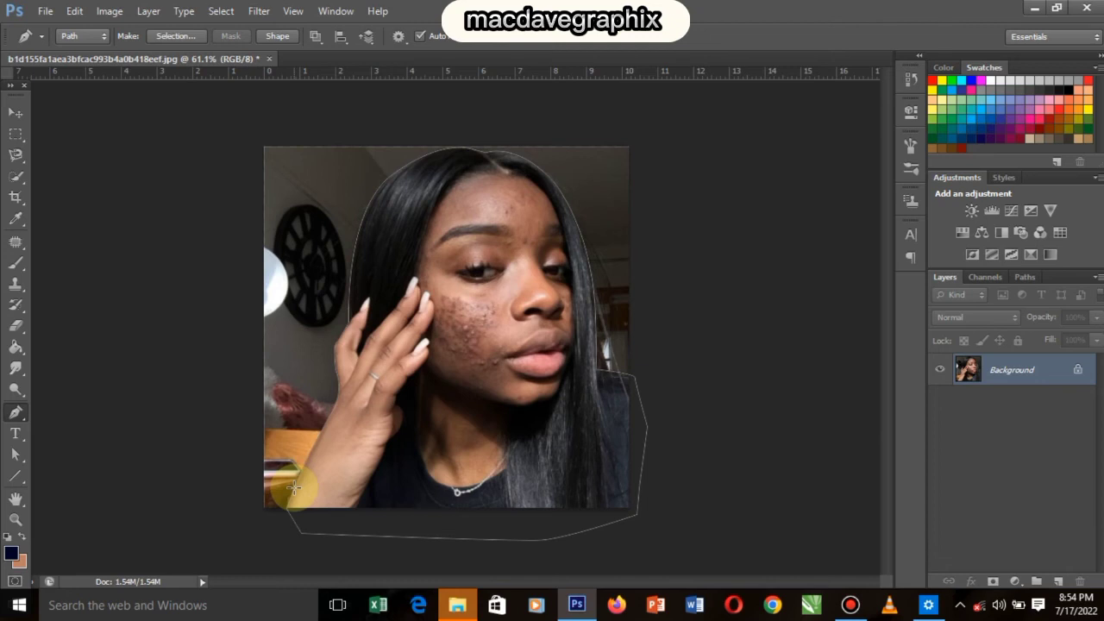
ctrl+click(295, 492)
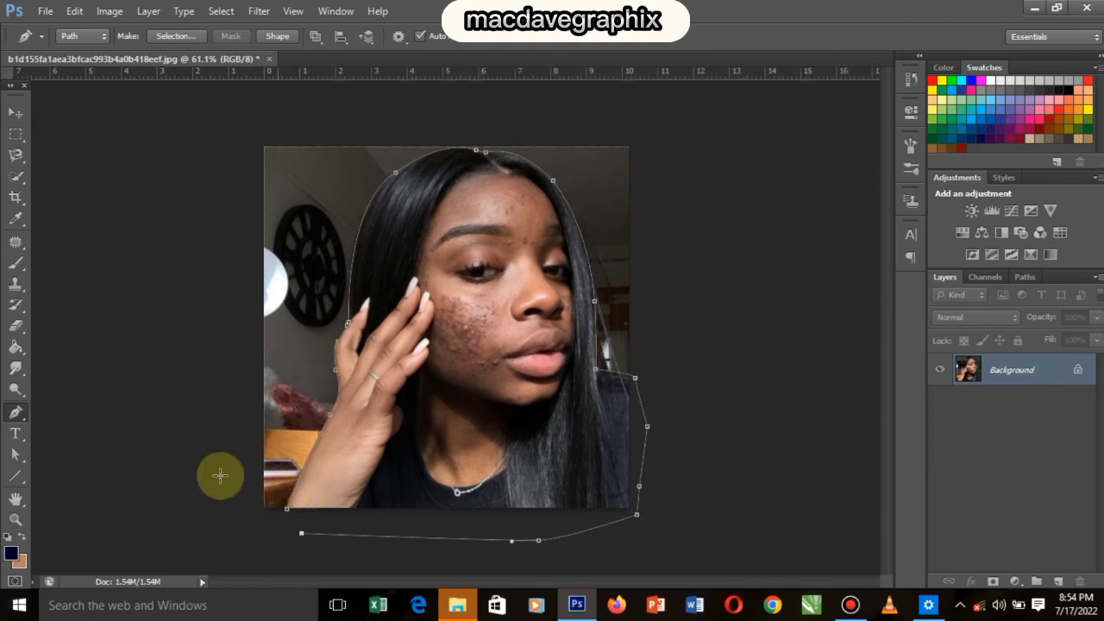
click(289, 516)
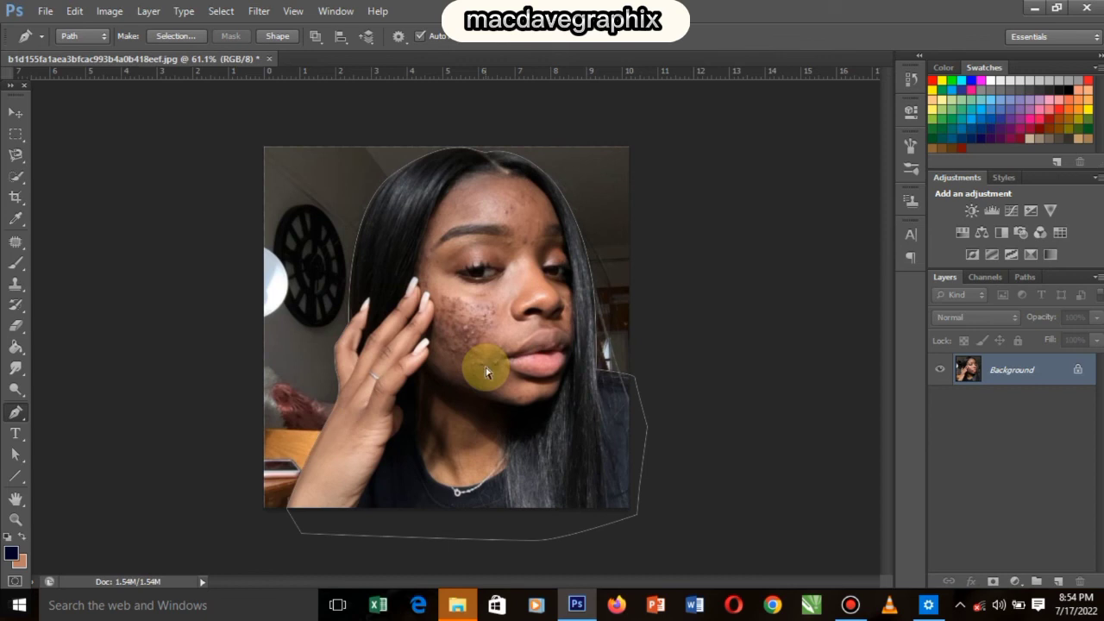
- Convert the closed path around the woman into a selection and keep that selection active
key(ctrl+Return)
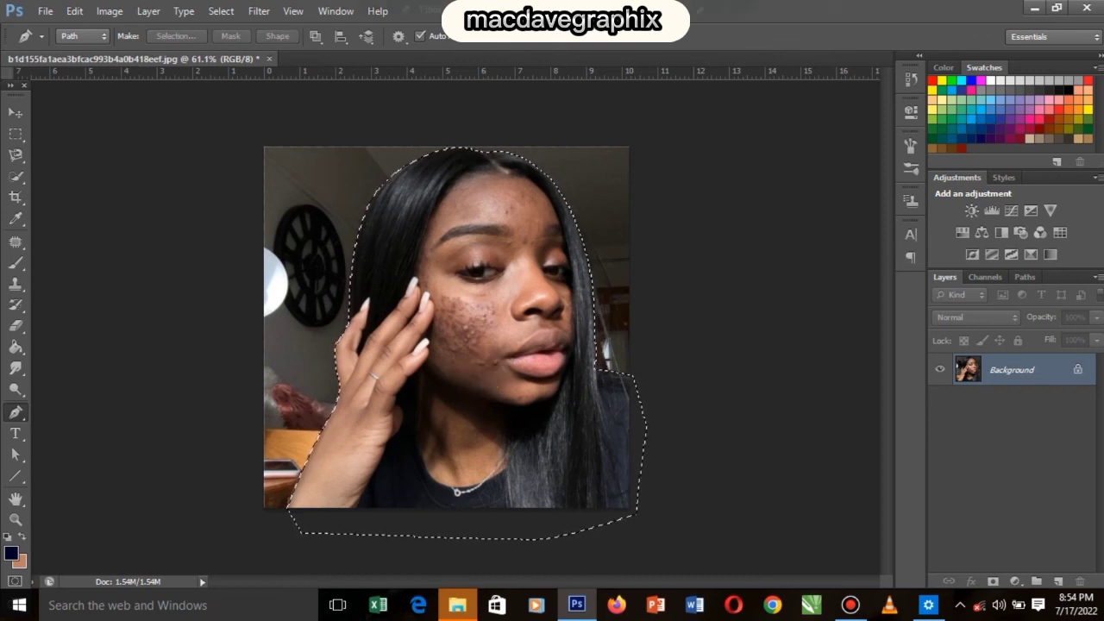
key(ctrl+d)
key(ctrl+z)
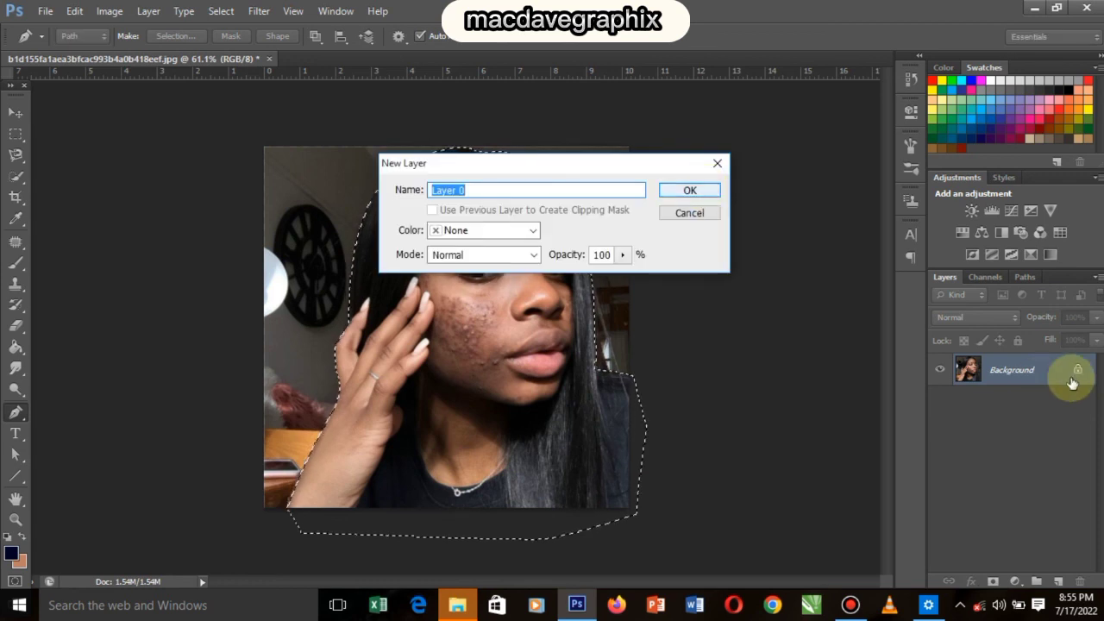
- Turn the locked background into a regular layer with the default settings and copy the selected woman onto a new layer
key(Return)
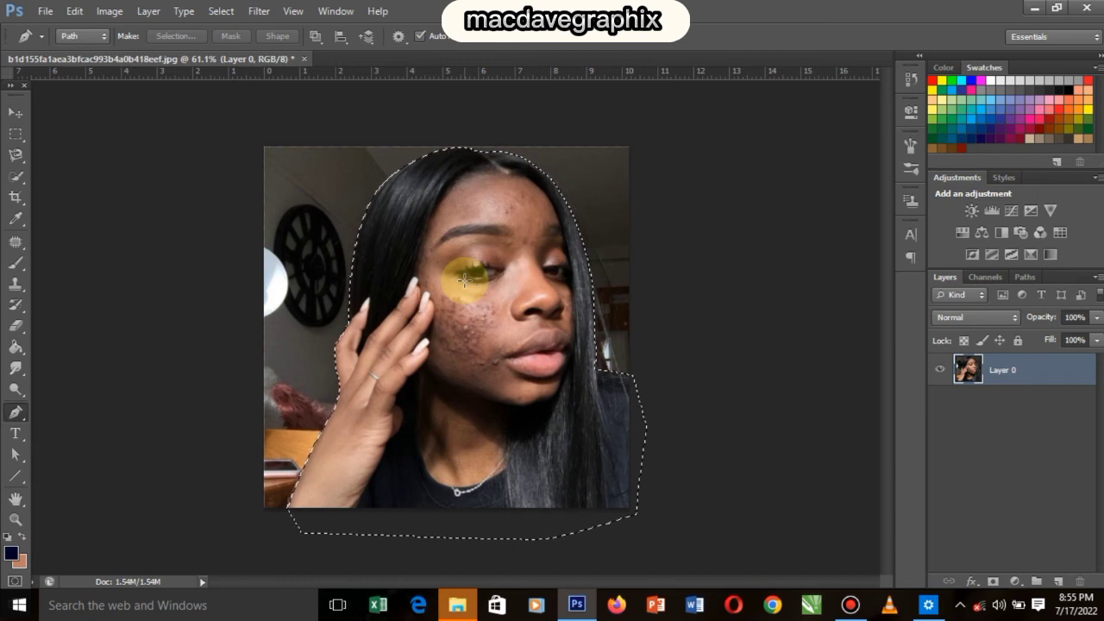
key(ctrl+j)
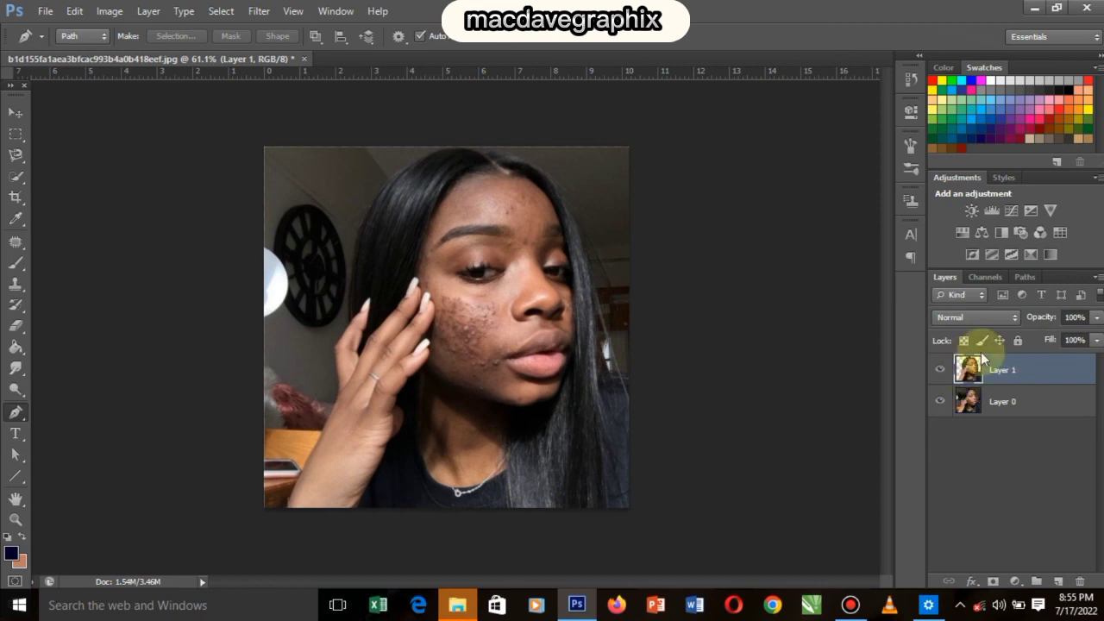
- Hide the original photo layer, Layer 0, and inspect the woman's cutout on the transparent background
click(940, 402)
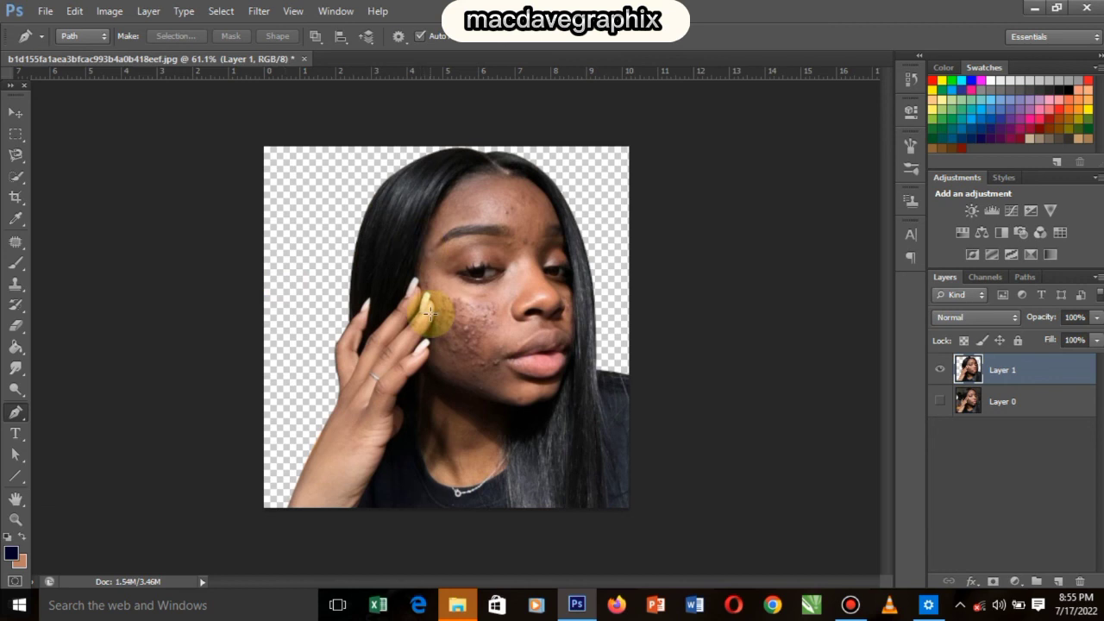
scroll(429, 313, down, 3)
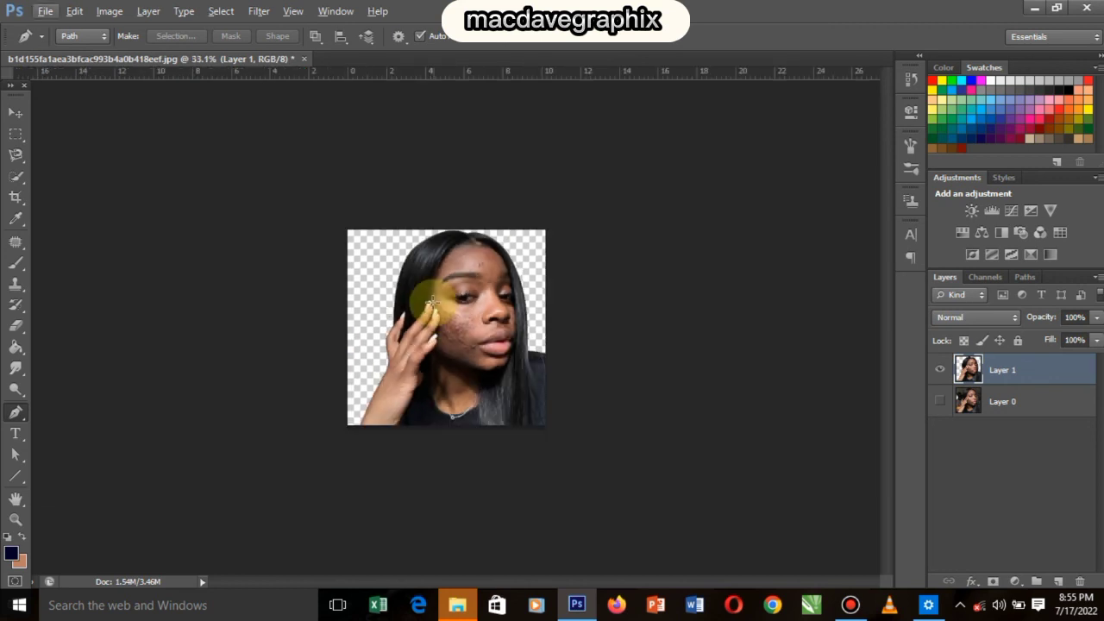
scroll(432, 303, up, 2)
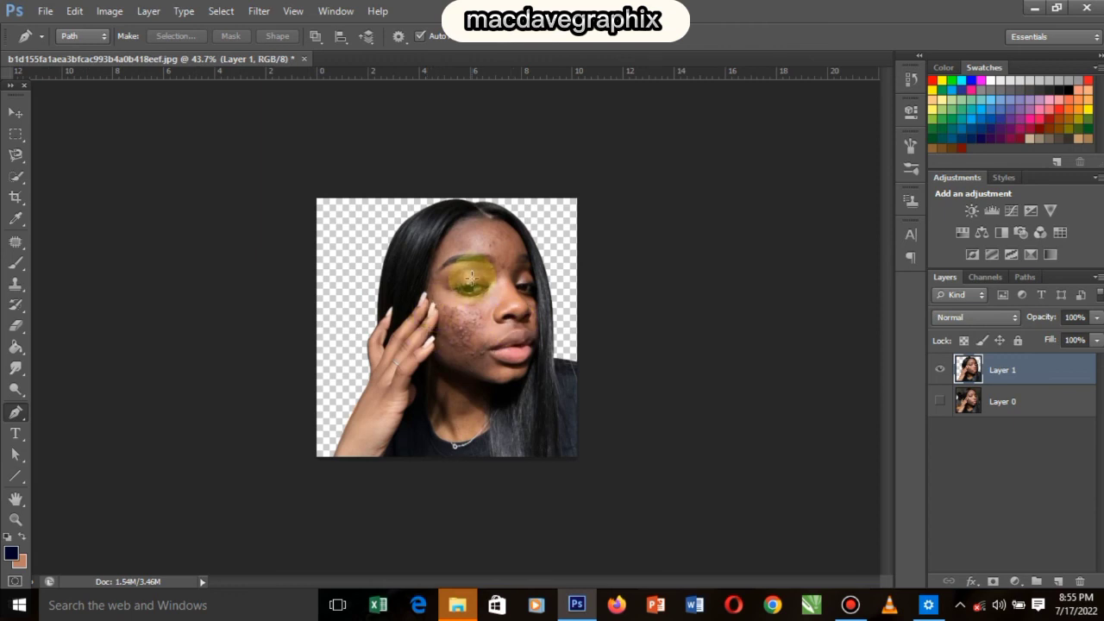
scroll(472, 277, up, 3)
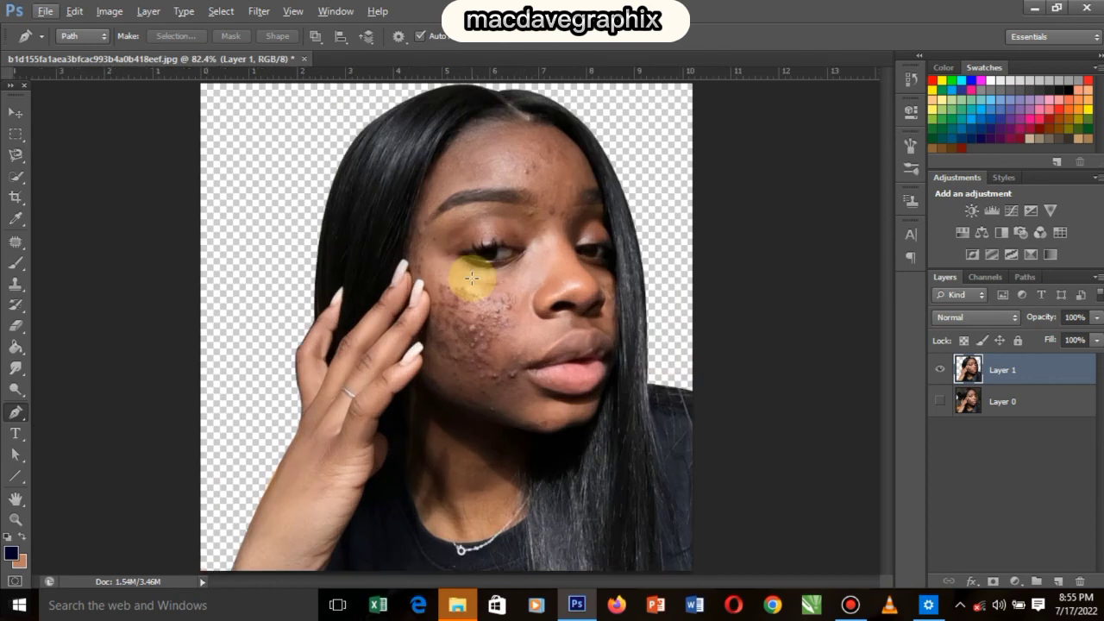
scroll(471, 277, up, 1)
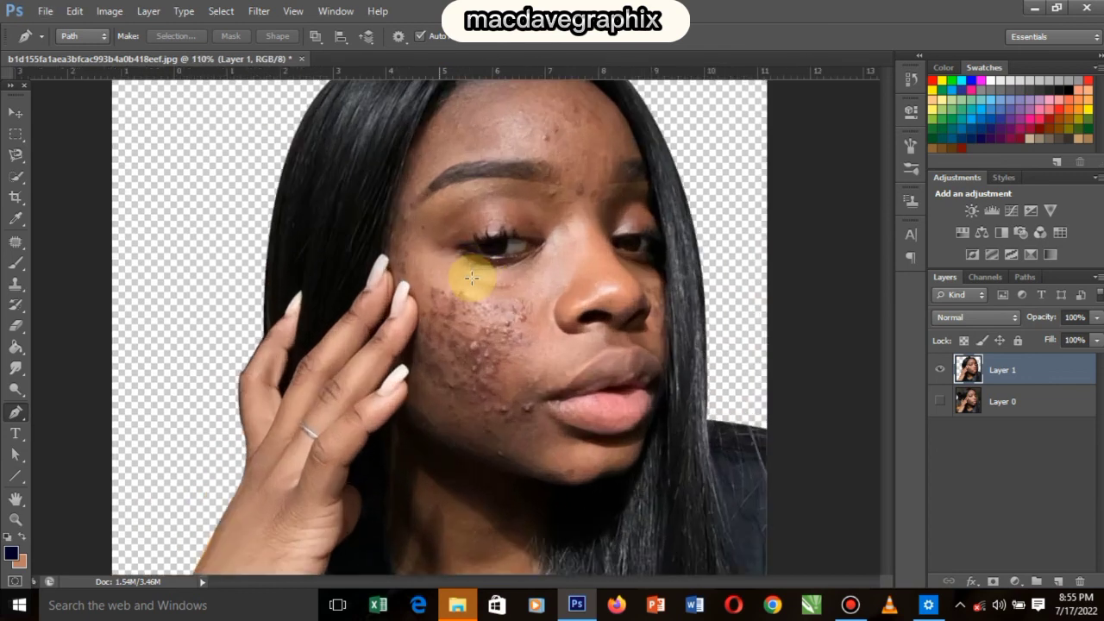
scroll(439, 319, down, 1)
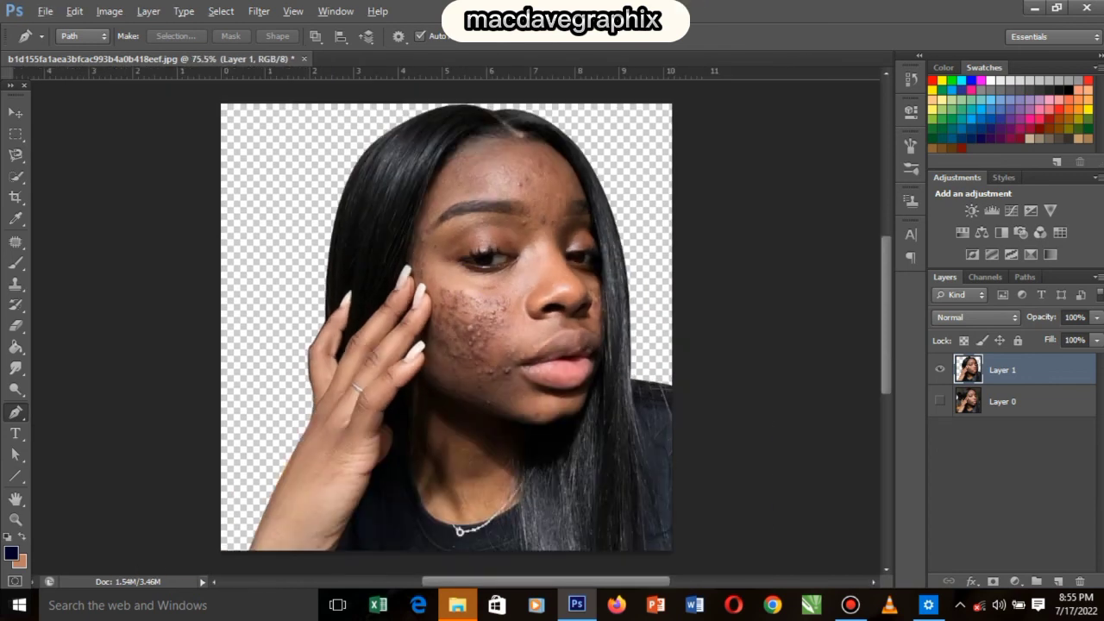
scroll(447, 328, down, 1)
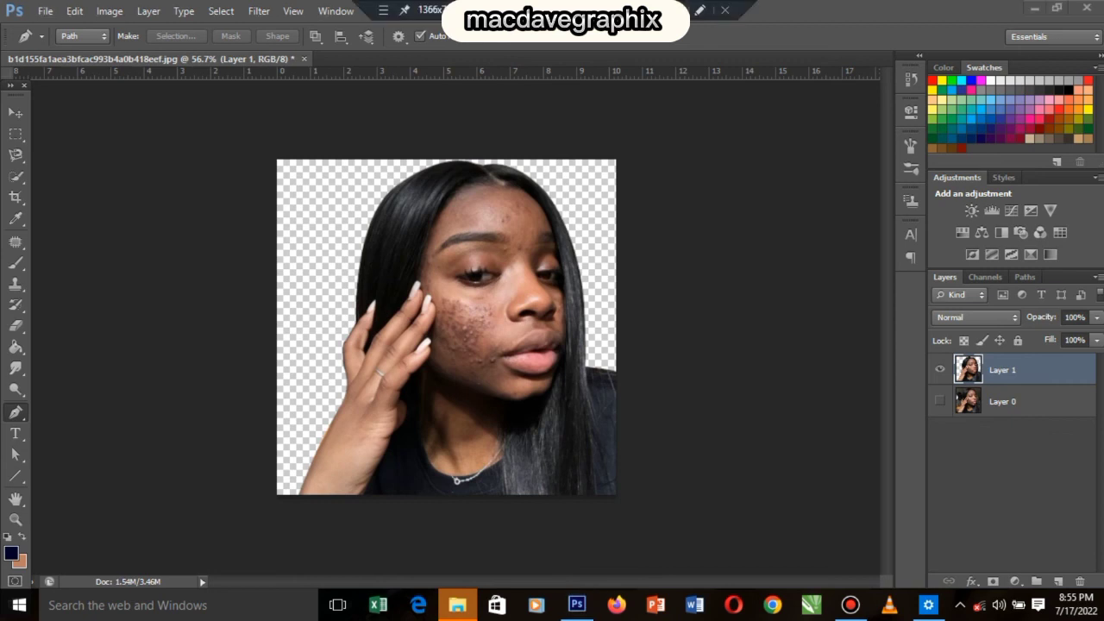